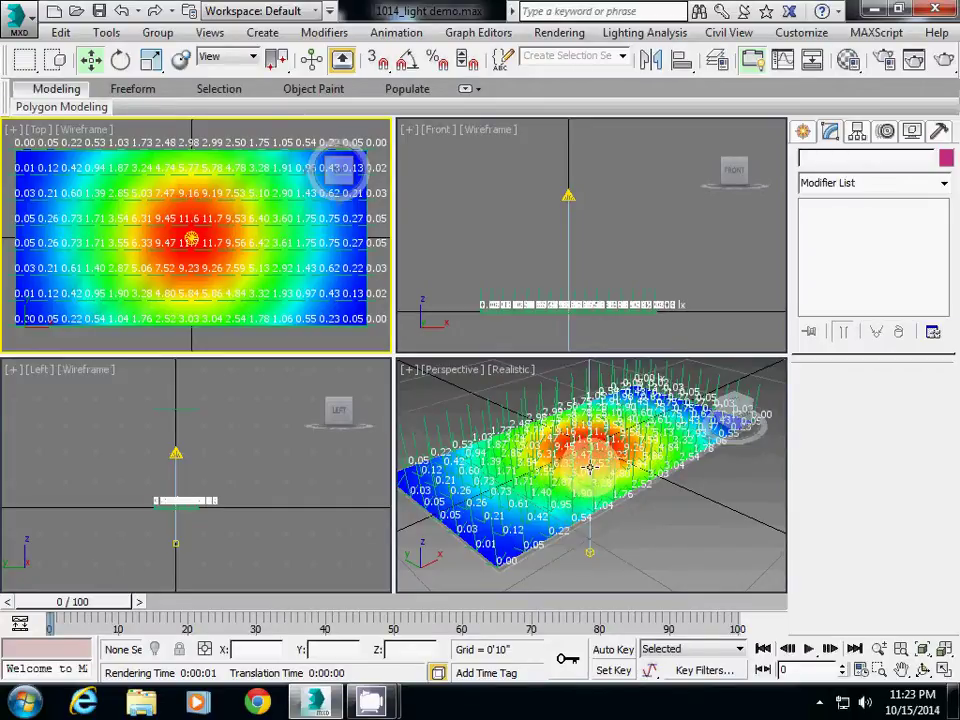
Maximize the Top viewport and frame the whole light meter grid in it
middle_click_drag(572, 482, 604, 480, "alt")
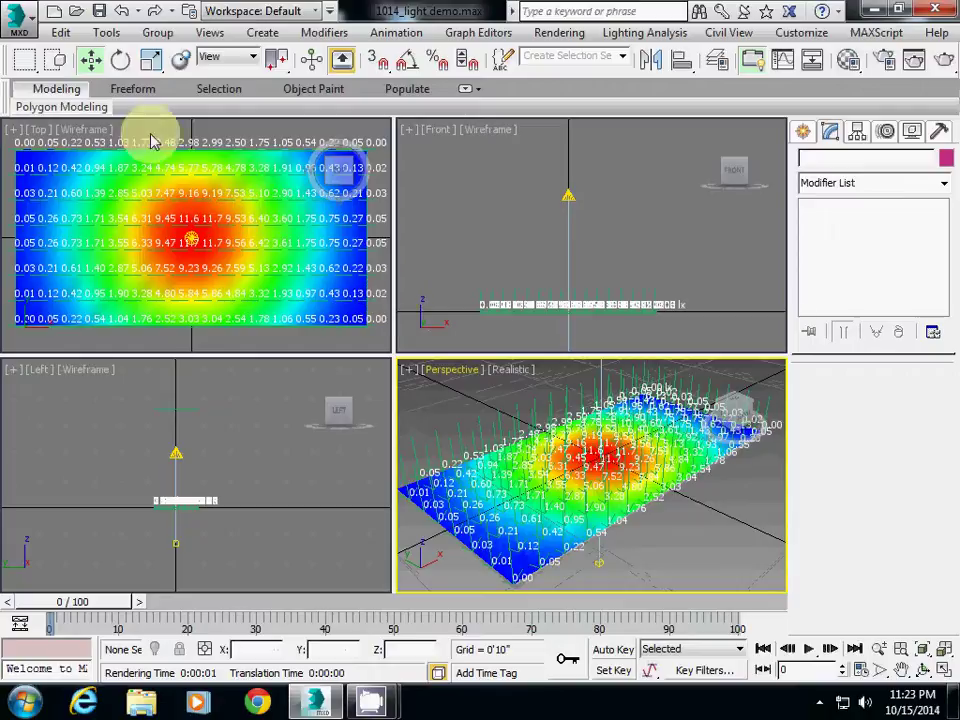
right_click(200, 212)
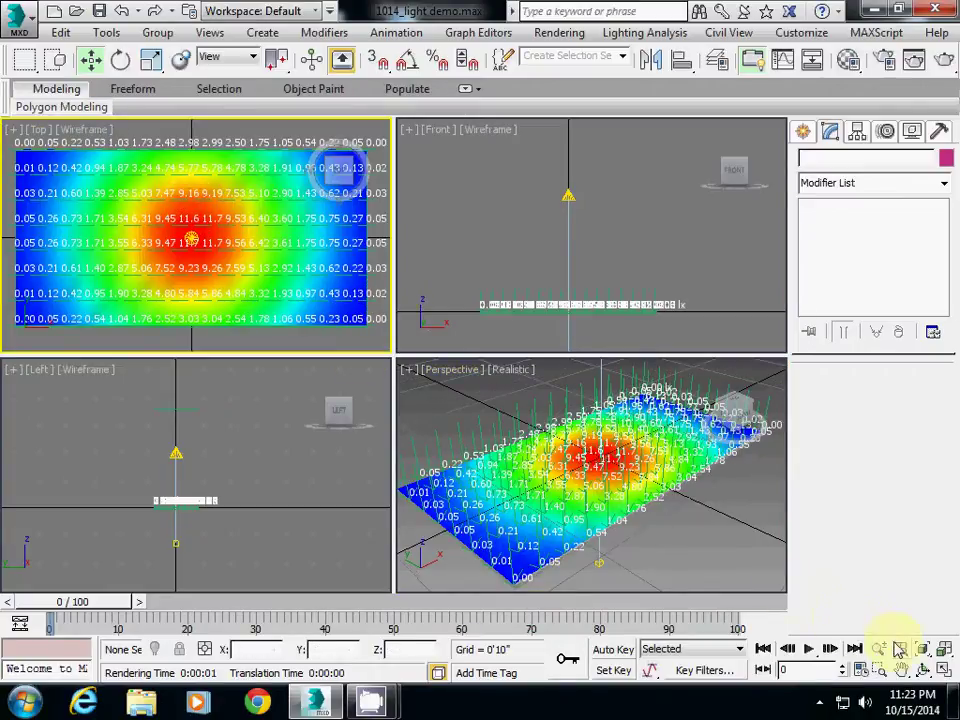
left_click(943, 669)
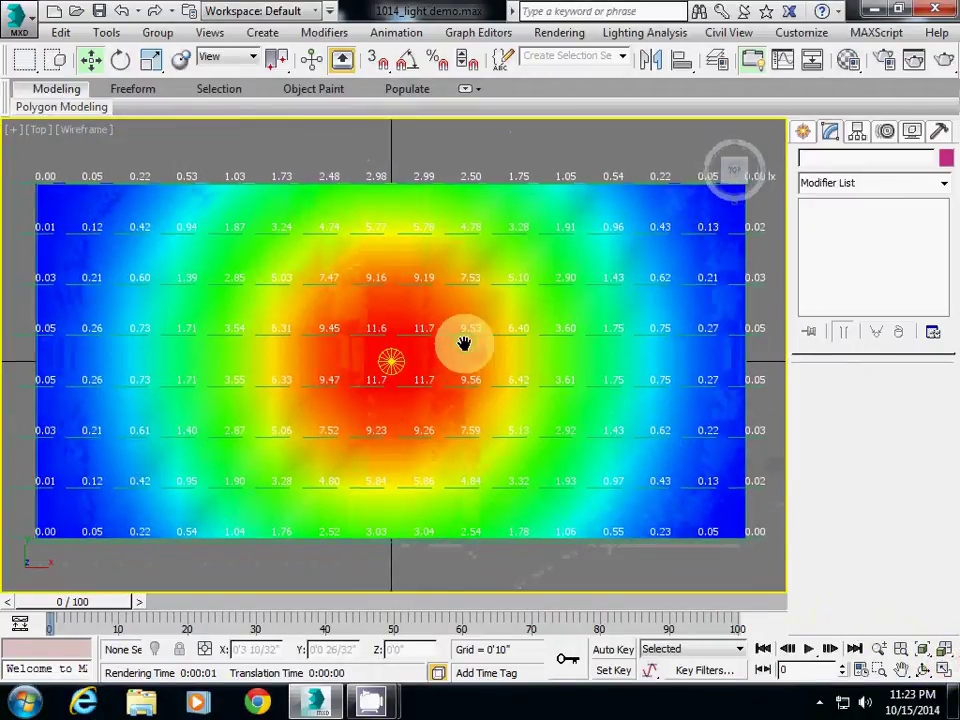
scroll(450, 347, "down", 3)
mouse_move(445, 347)
middle_mouse_down()
mouse_move(435, 336)
mouse_move(431, 343)
middle_mouse_up()
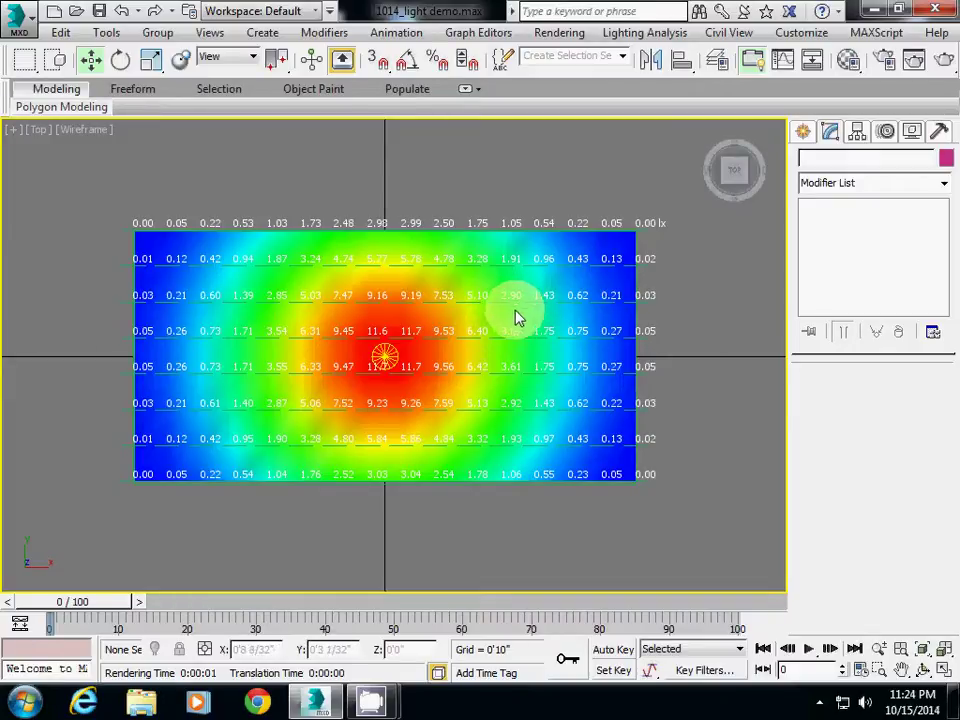
mouse_move(737, 174)
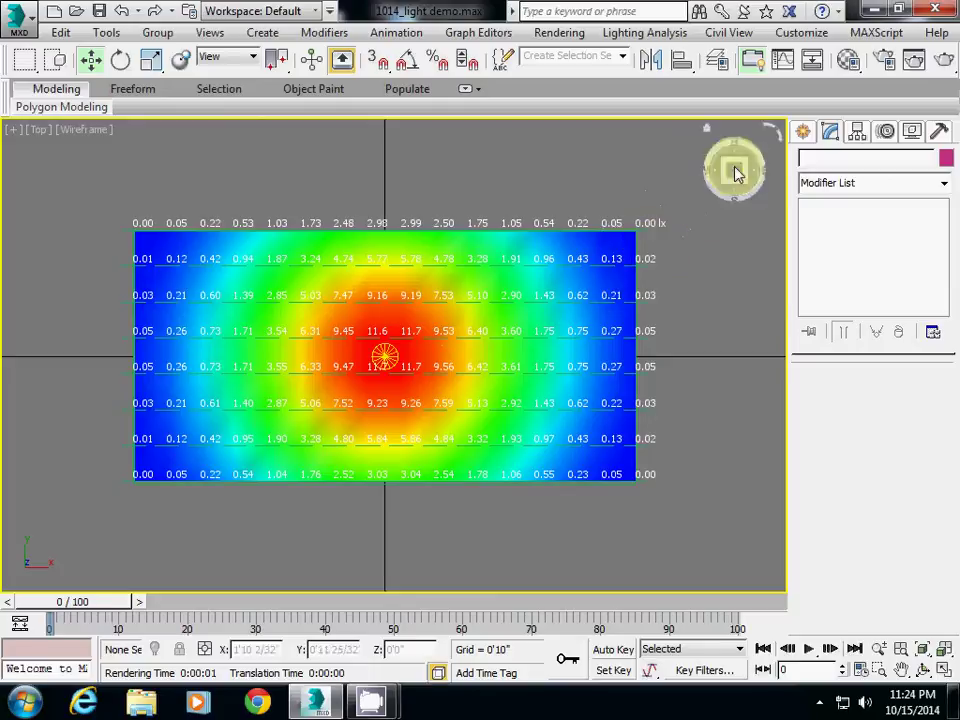
Open the image output settings for editing from the Lighting Analysis Assistant's analysis output section
left_click(641, 34)
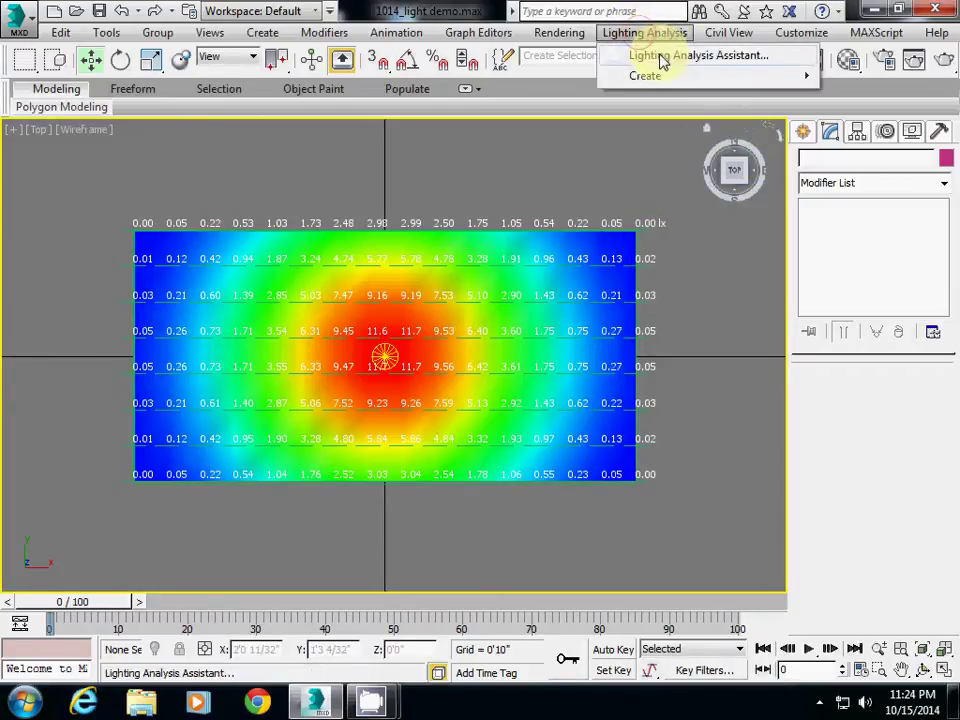
left_click(675, 58)
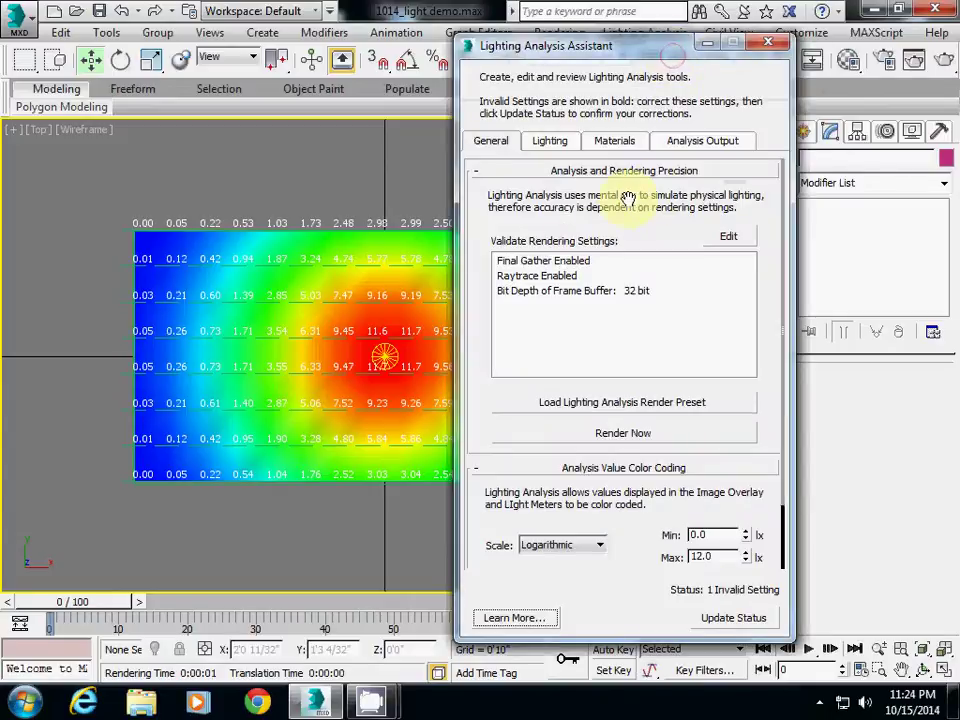
left_click(686, 147)
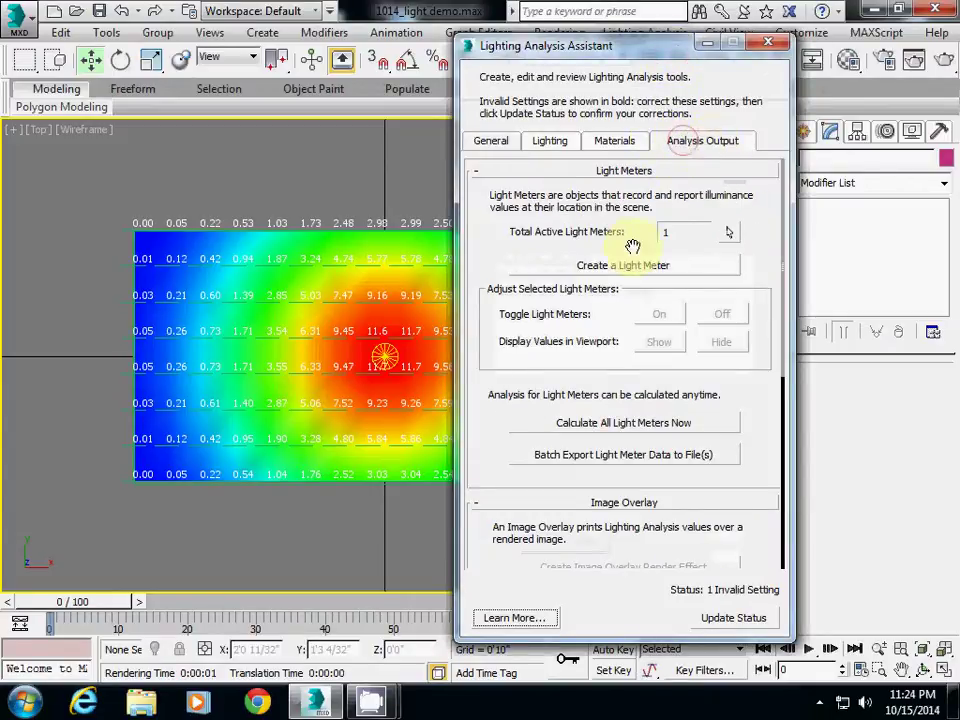
left_click_drag(500, 456, 508, 367)
scroll(512, 440, "down", 5)
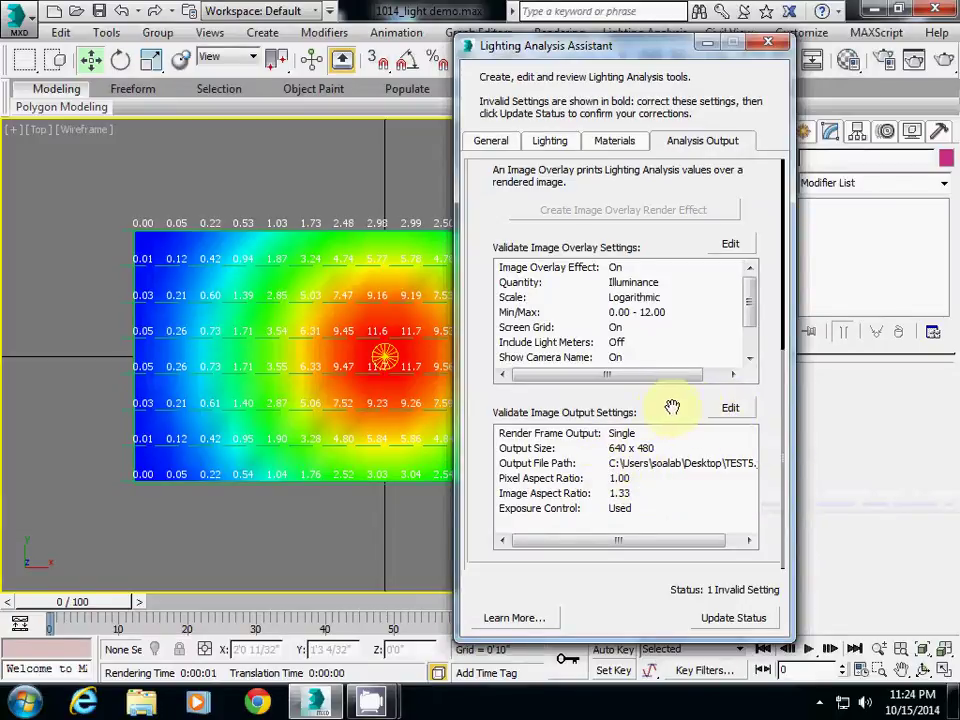
left_click(731, 410)
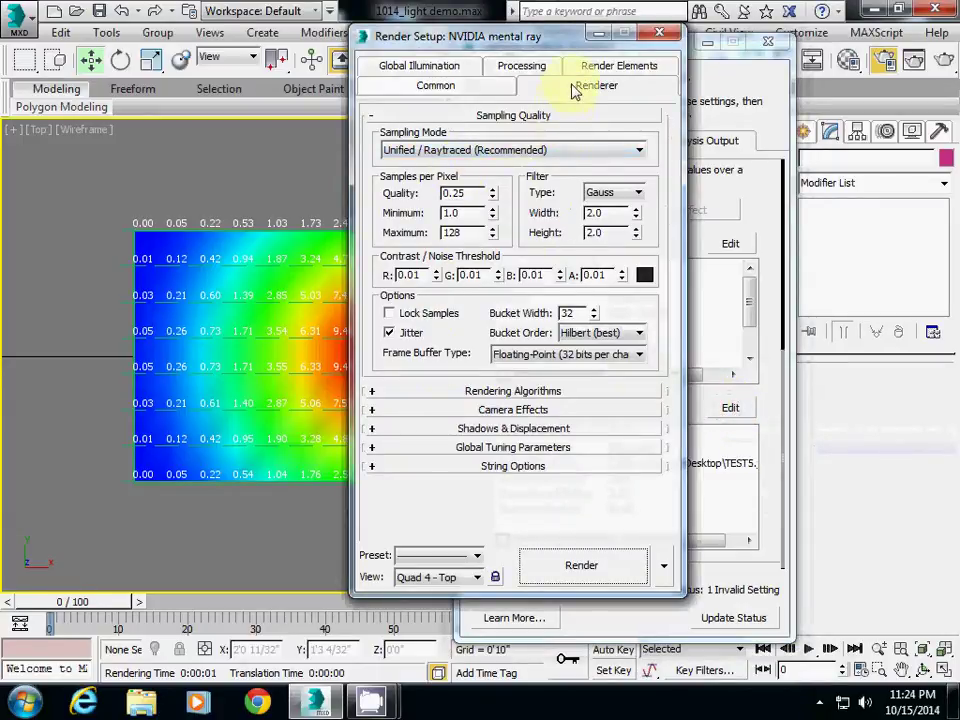
Set the render output file to TEST6 on the Desktop, saved as a JPEG
left_click(436, 89)
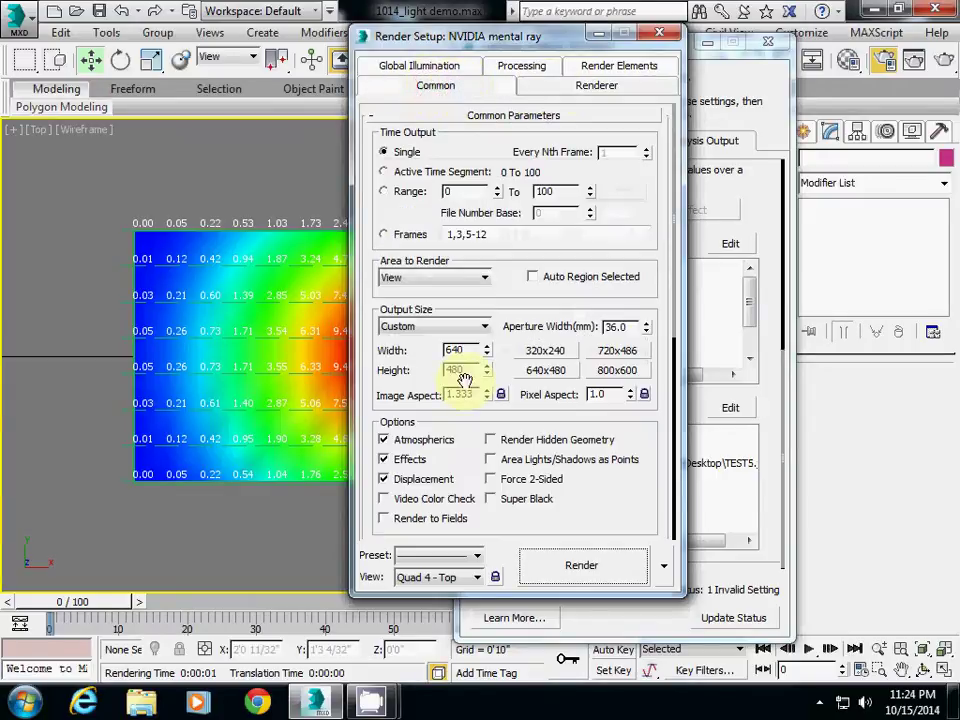
scroll(579, 503, "down", 5)
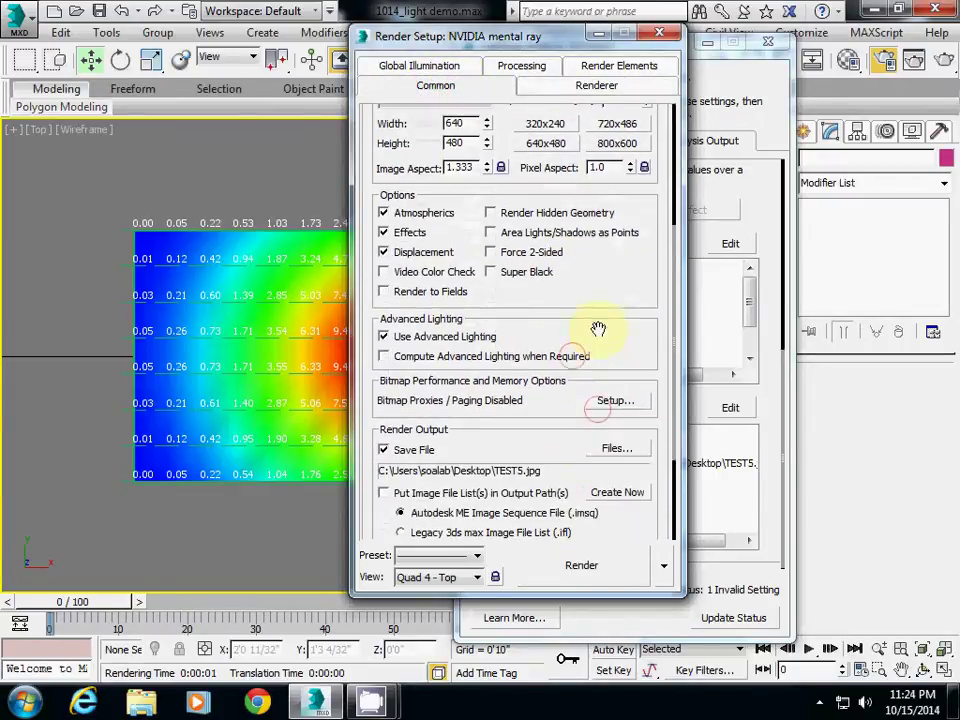
scroll(512, 434, "down", 3)
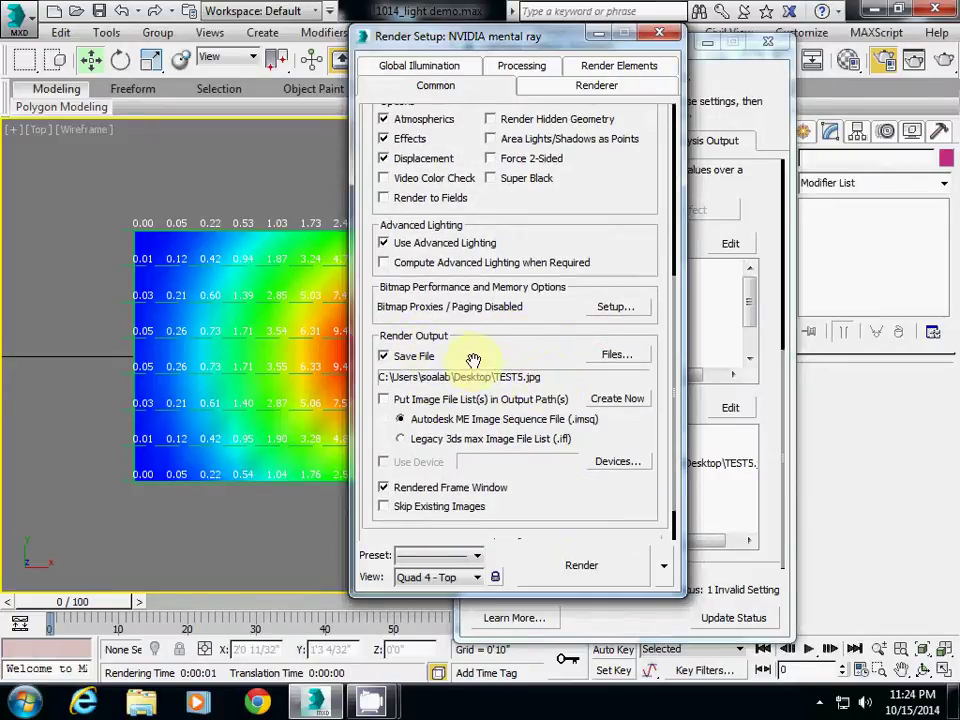
left_click(613, 357)
left_click(564, 427)
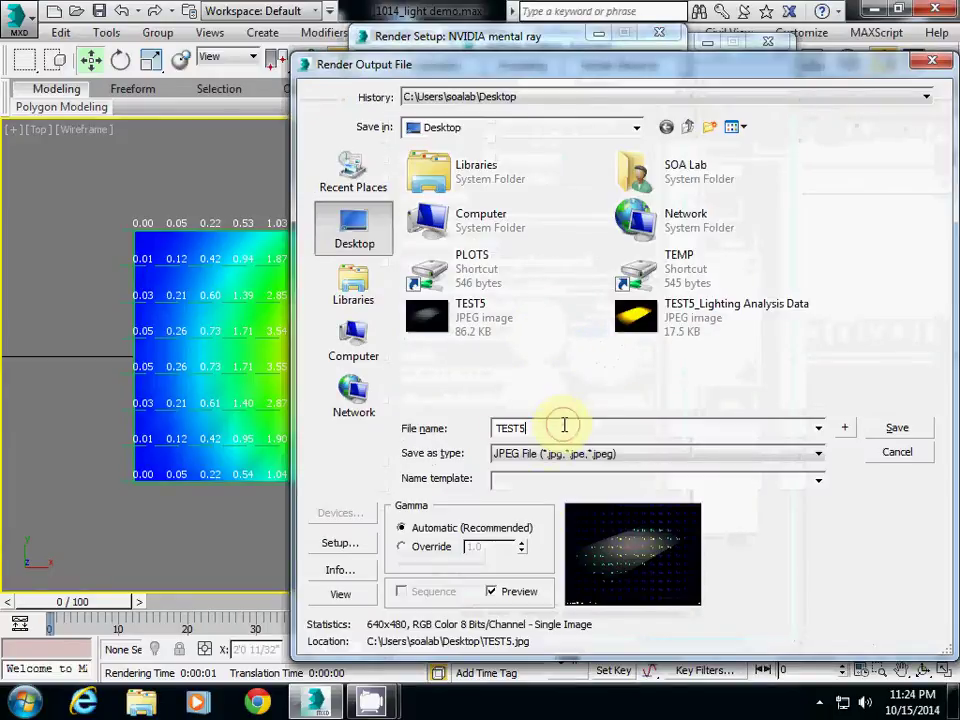
key("BackSpace")
type("6")
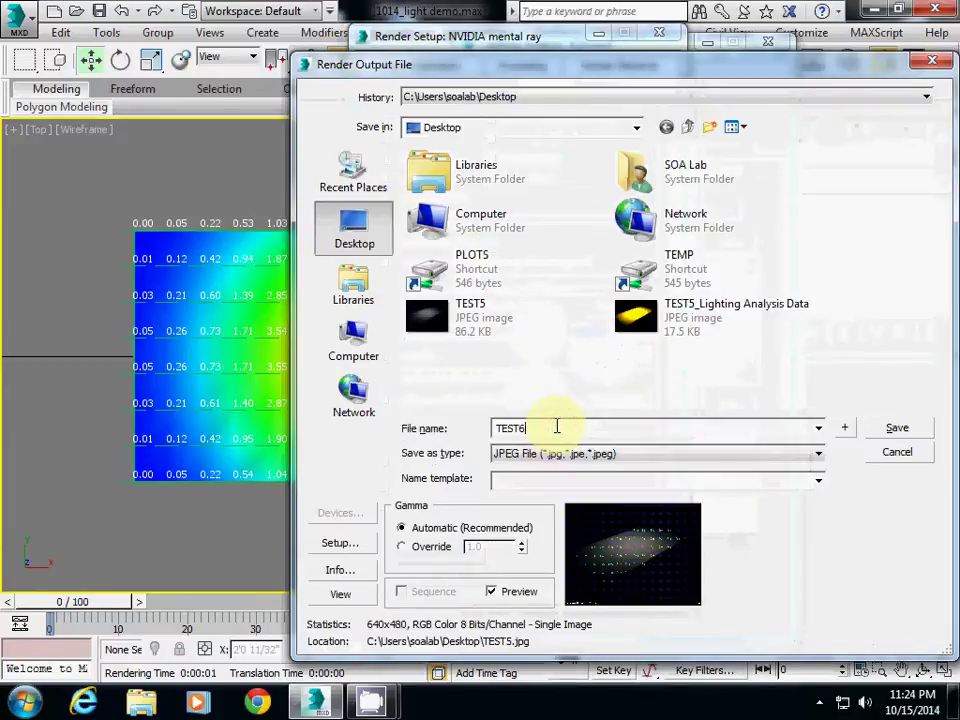
left_click(886, 430)
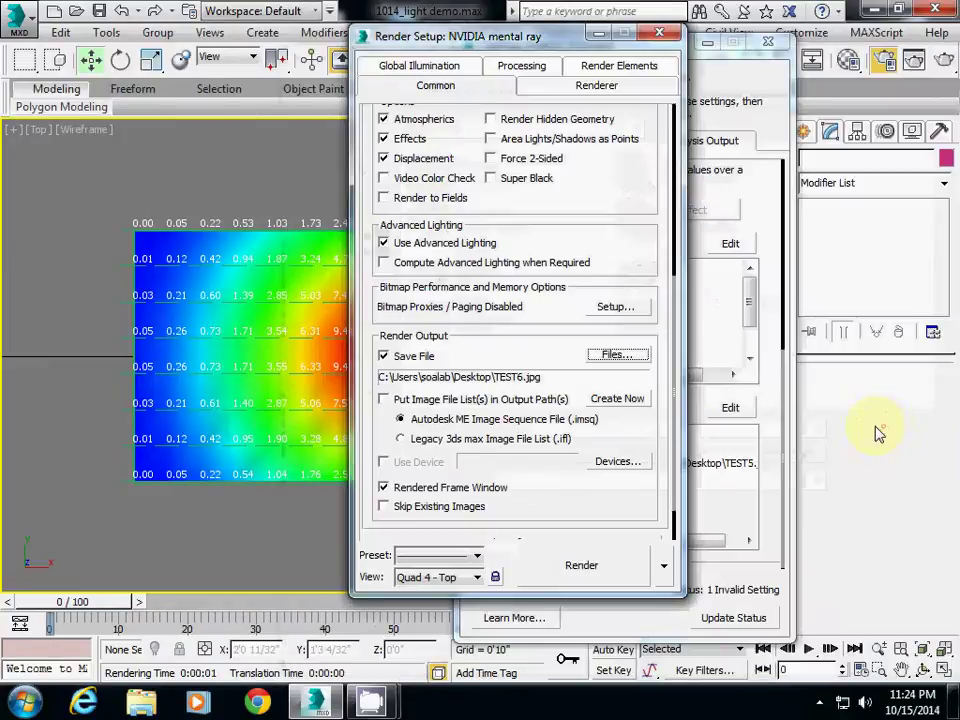
Render the Top view and close the Lighting Analysis Data image and the rendered frame
left_click(582, 567)
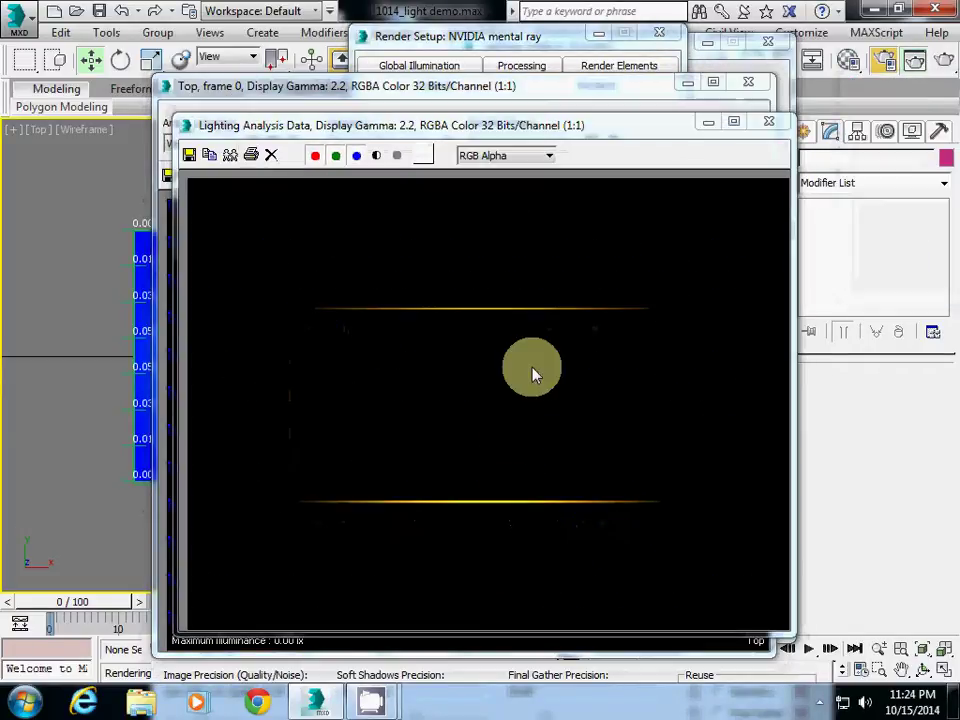
left_click_drag(326, 117, 416, 150)
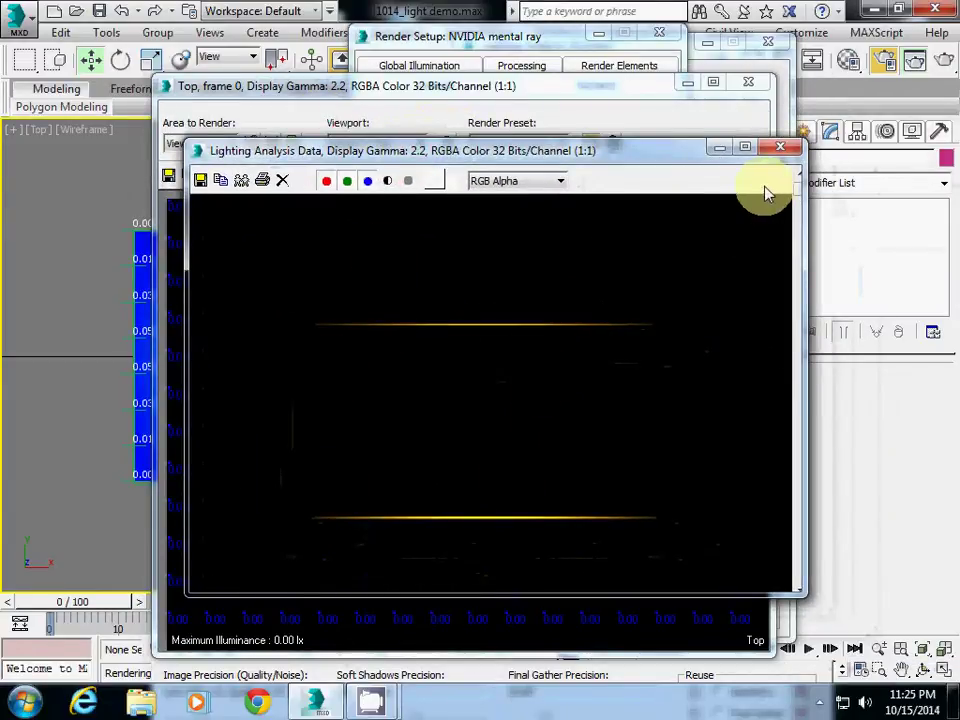
left_click(780, 149)
left_click(747, 82)
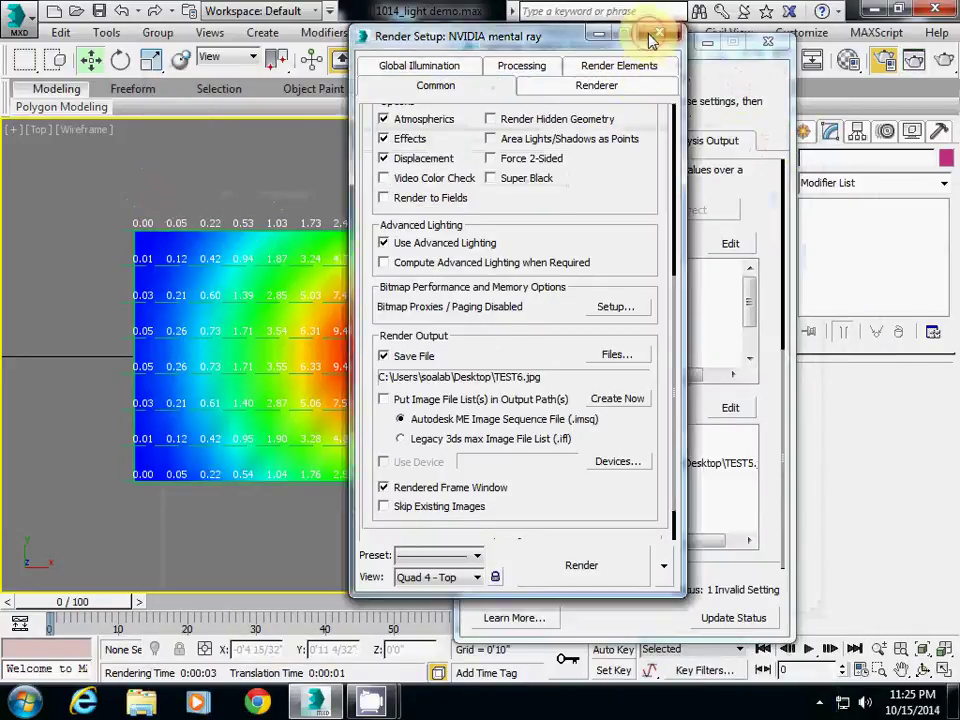
Close the render setup and the Lighting Analysis Assistant, and return to the four-viewport layout
left_click(660, 33)
left_click(767, 42)
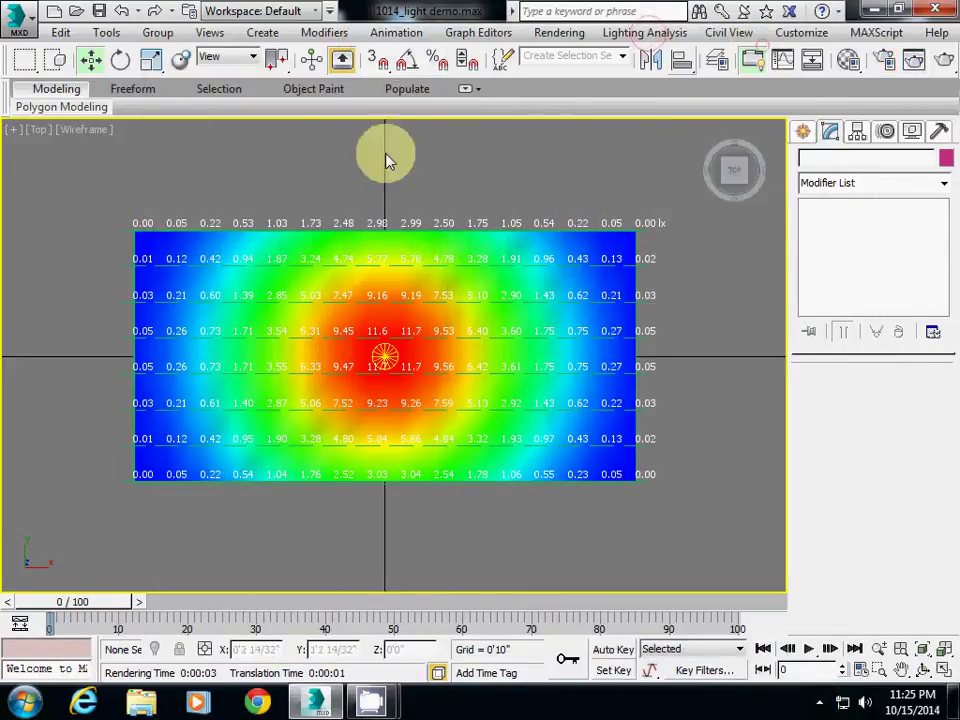
left_click(942, 666)
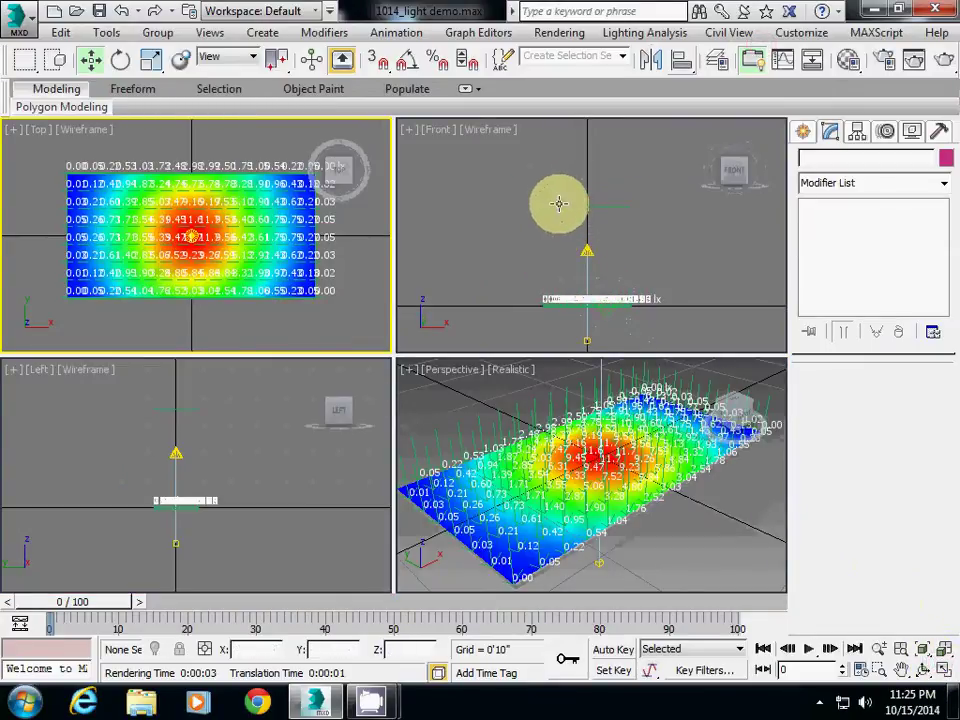
Try removing the box above the light in the Front view
left_click(559, 203)
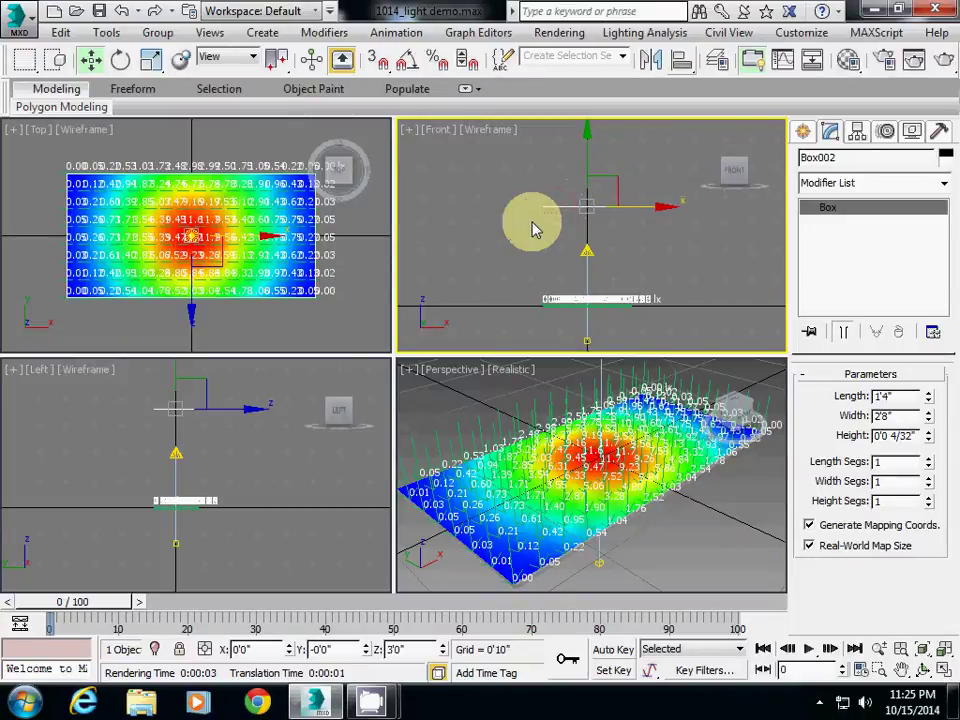
left_click(532, 230)
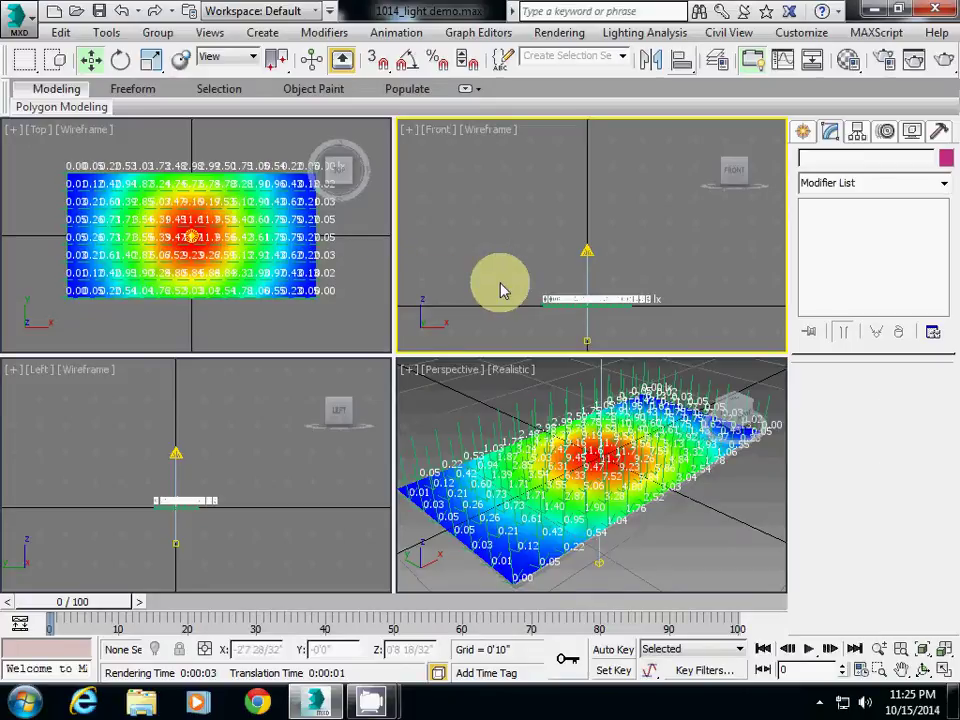
left_click(370, 322)
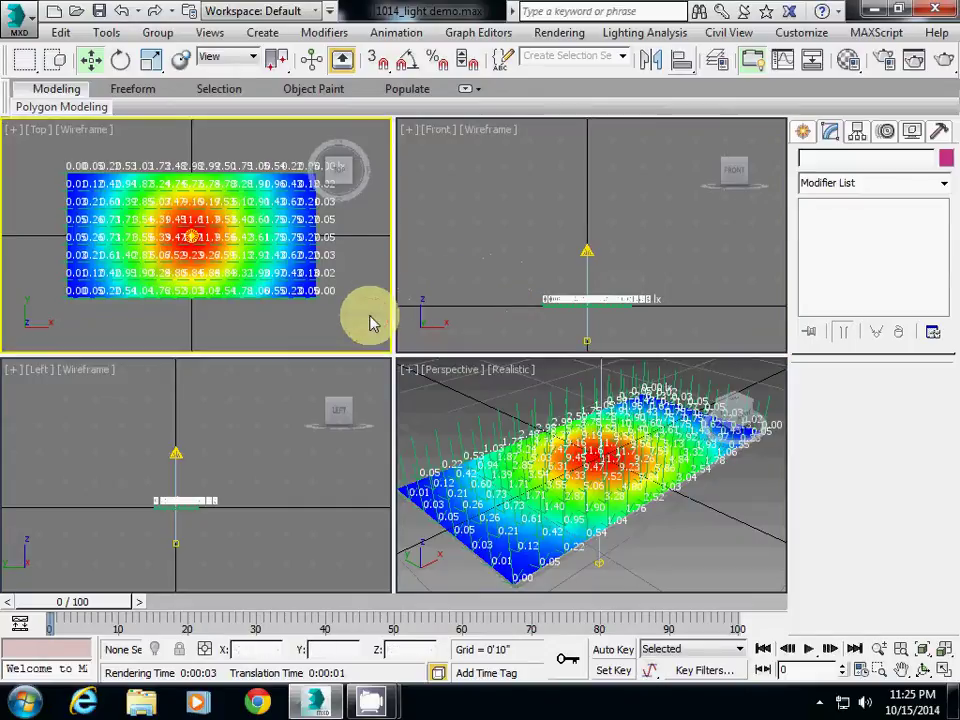
left_click(525, 262)
left_click(512, 268)
Activate the Perspective viewport and orbit it to show the light meter grid at an angle from above
left_click(479, 410)
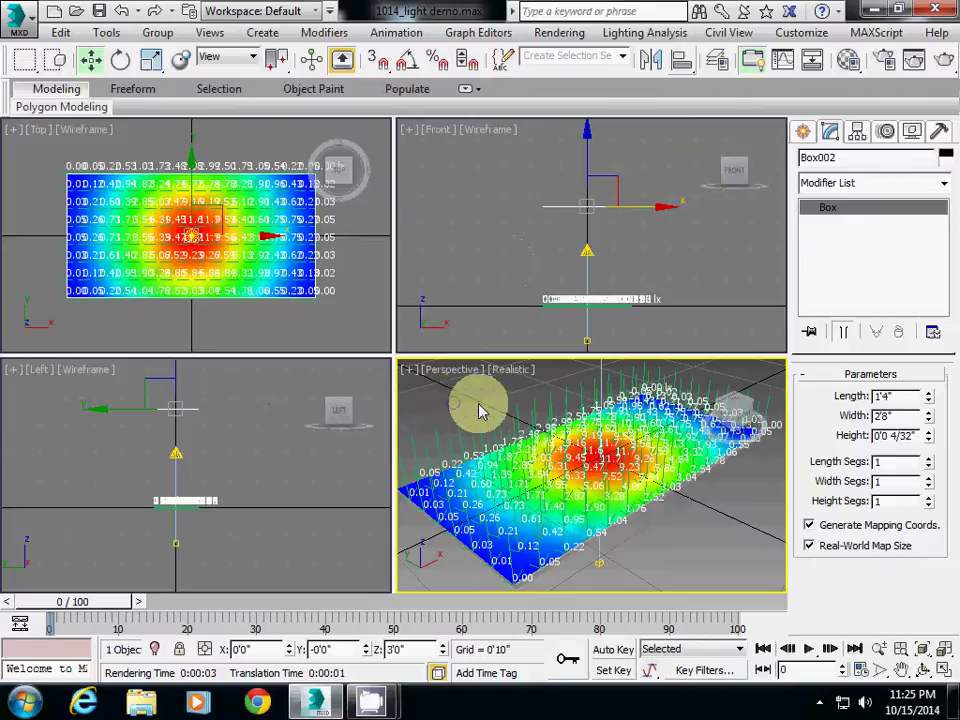
left_click(922, 669)
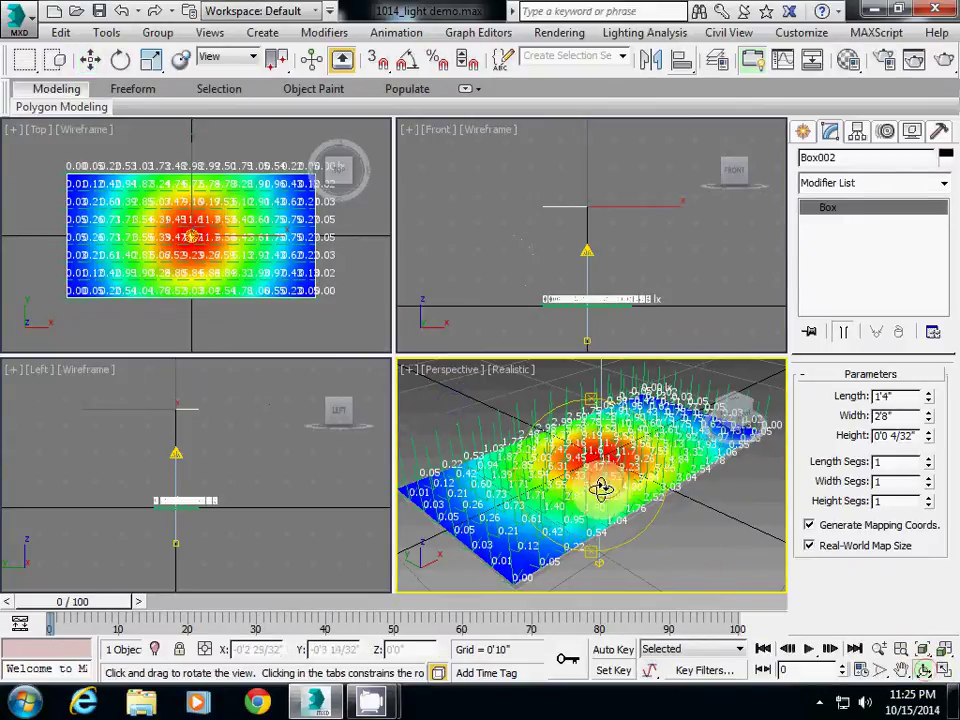
left_click_drag(601, 487, 544, 443)
right_click(447, 400)
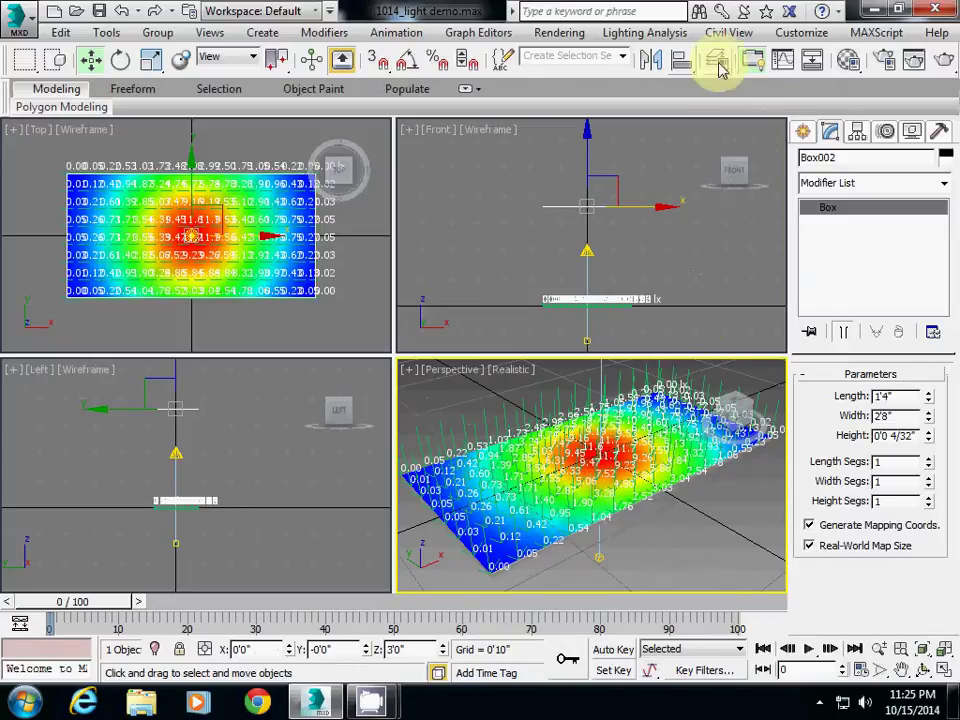
Open the Lighting Analysis Assistant's analysis output section and view the Lighting Analysis Image Overlay effect settings, closing them again
left_click(643, 33)
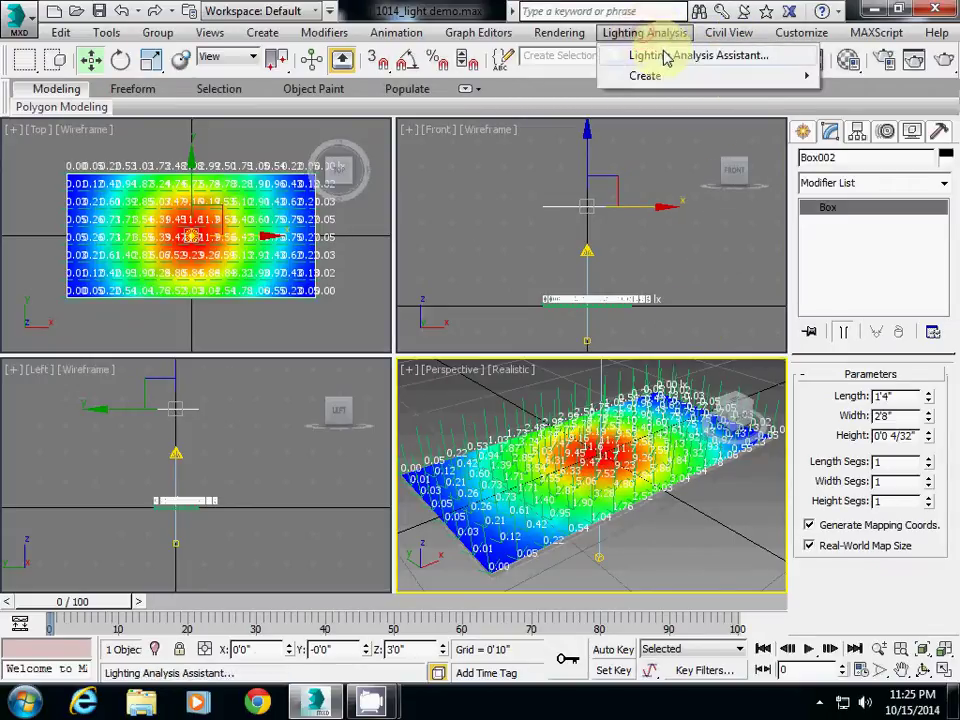
left_click(665, 57)
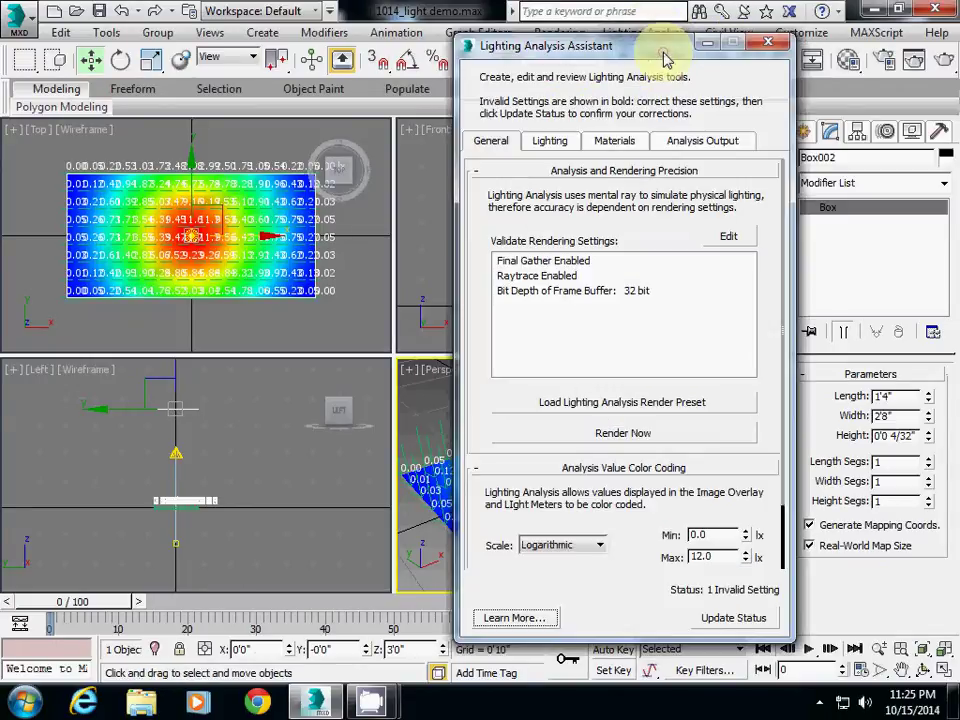
left_click(701, 142)
left_click_drag(424, 465, 513, 281)
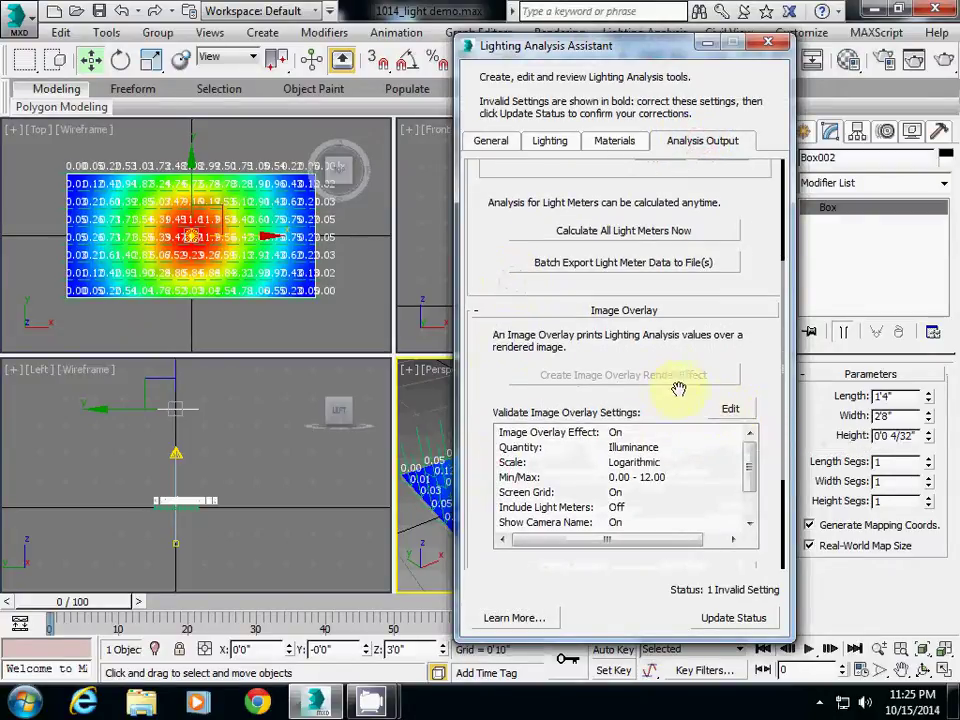
left_click(733, 410)
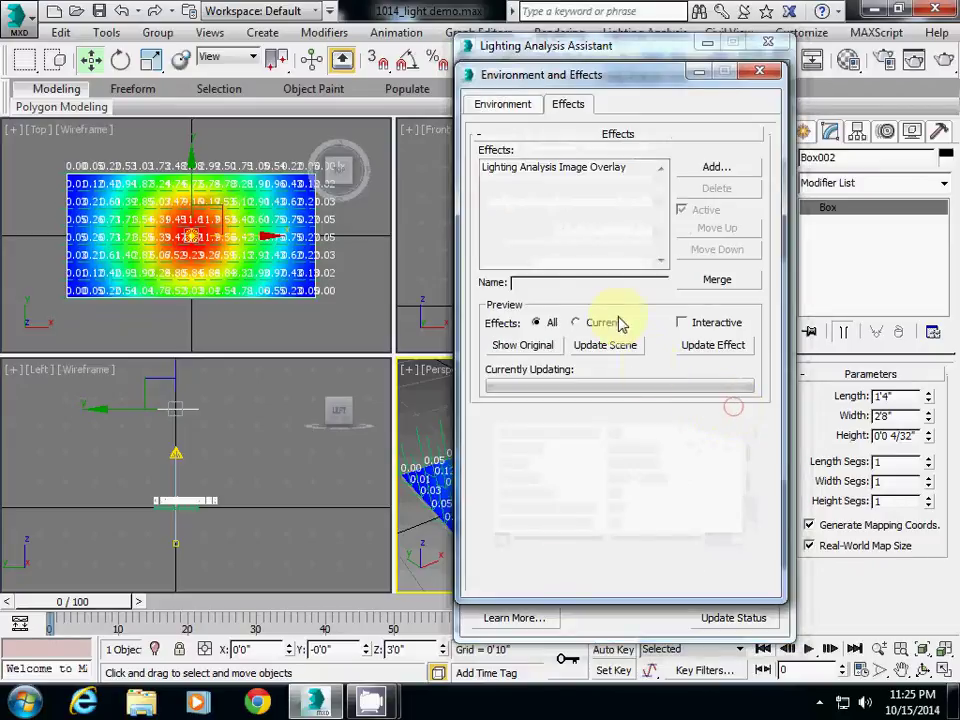
left_click(759, 71)
Set the render output file for the Perspective image to TEST7 as a JPEG on the Desktop
scroll(568, 360, "down", 5)
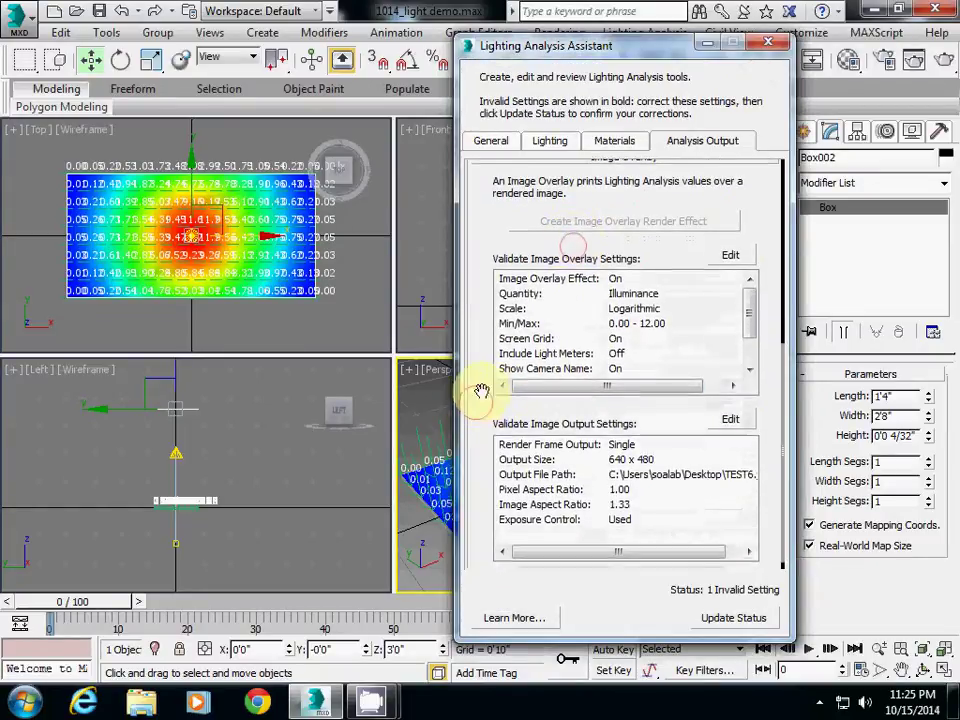
scroll(485, 352, "down", 1)
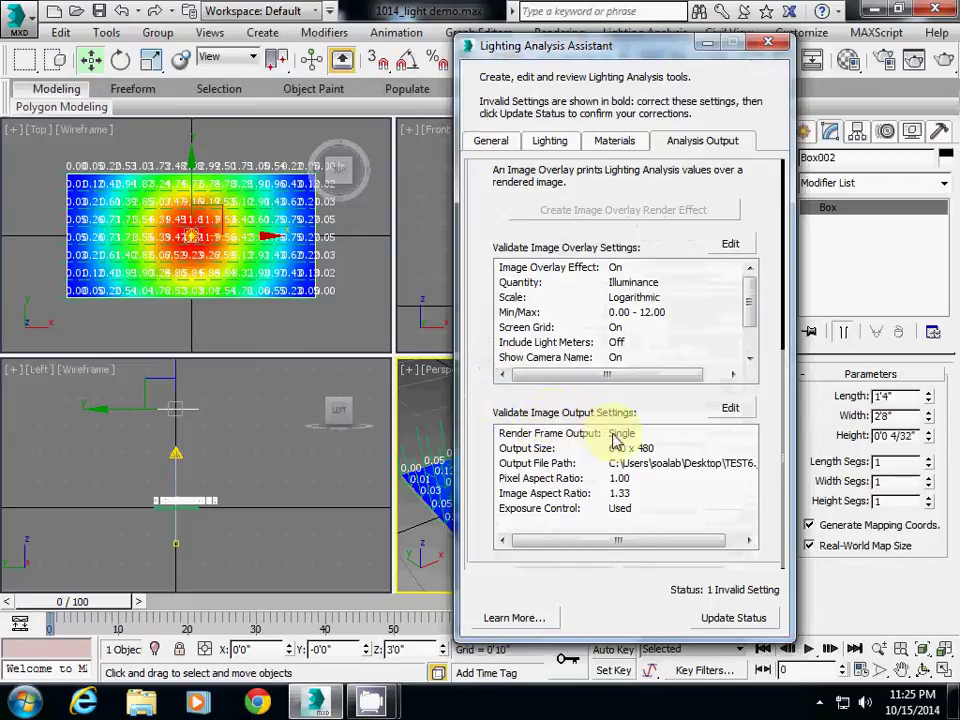
left_click(730, 408)
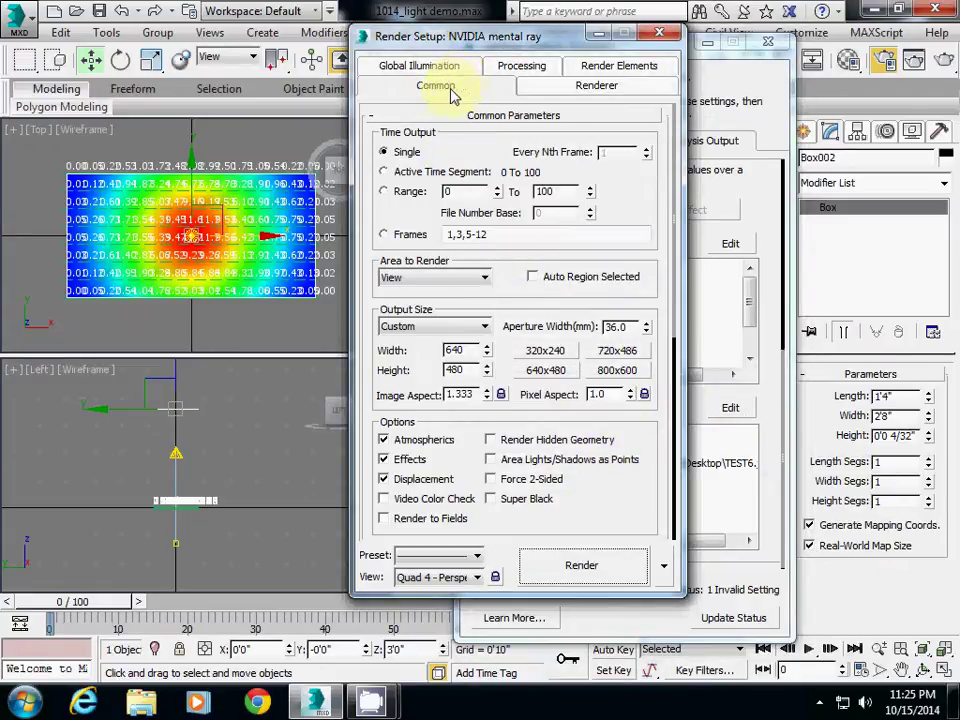
left_click_drag(375, 420, 367, 210)
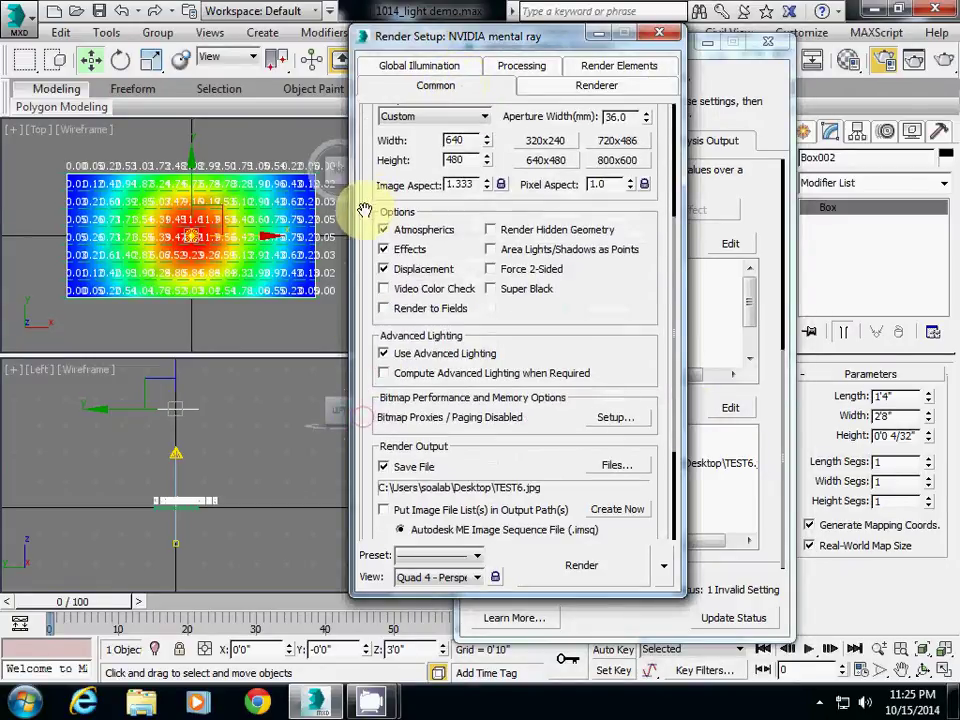
left_click_drag(520, 405, 489, 279)
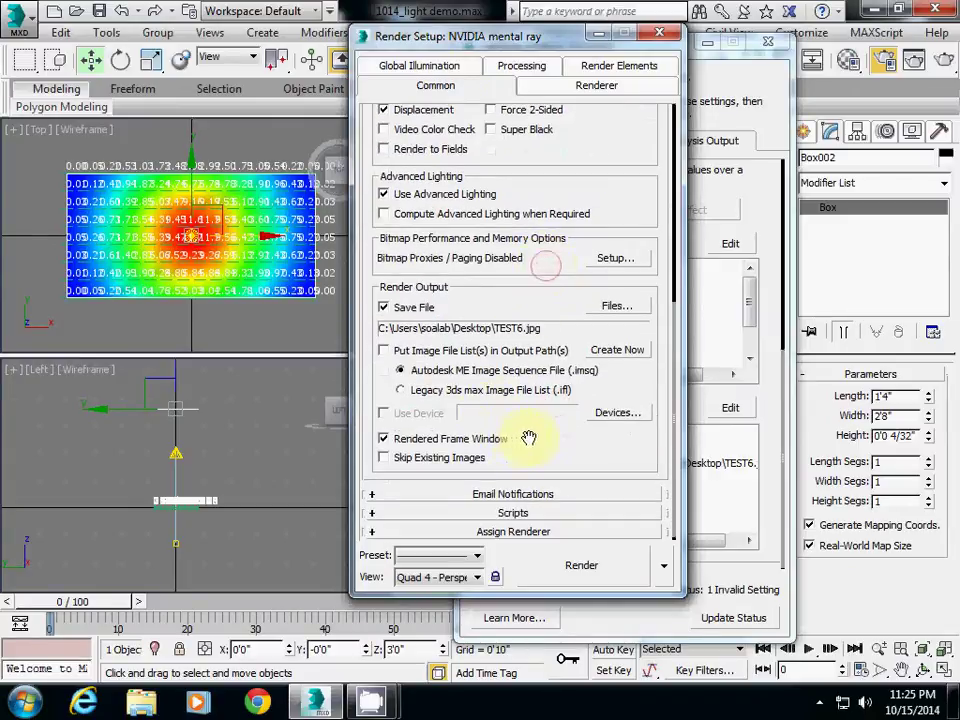
left_click(617, 302)
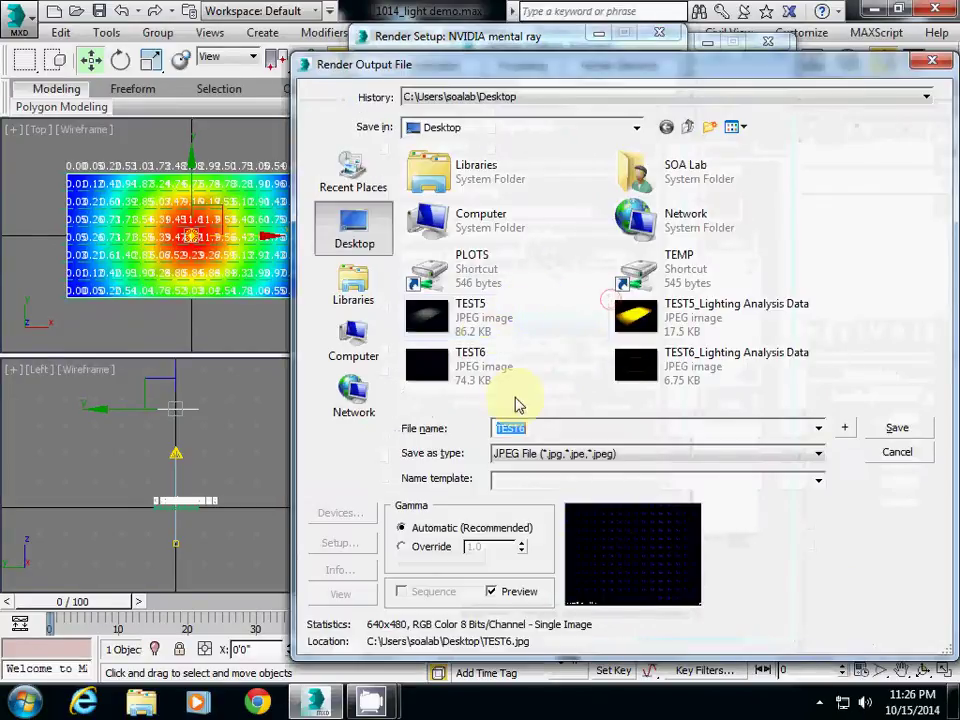
key("BackSpace")
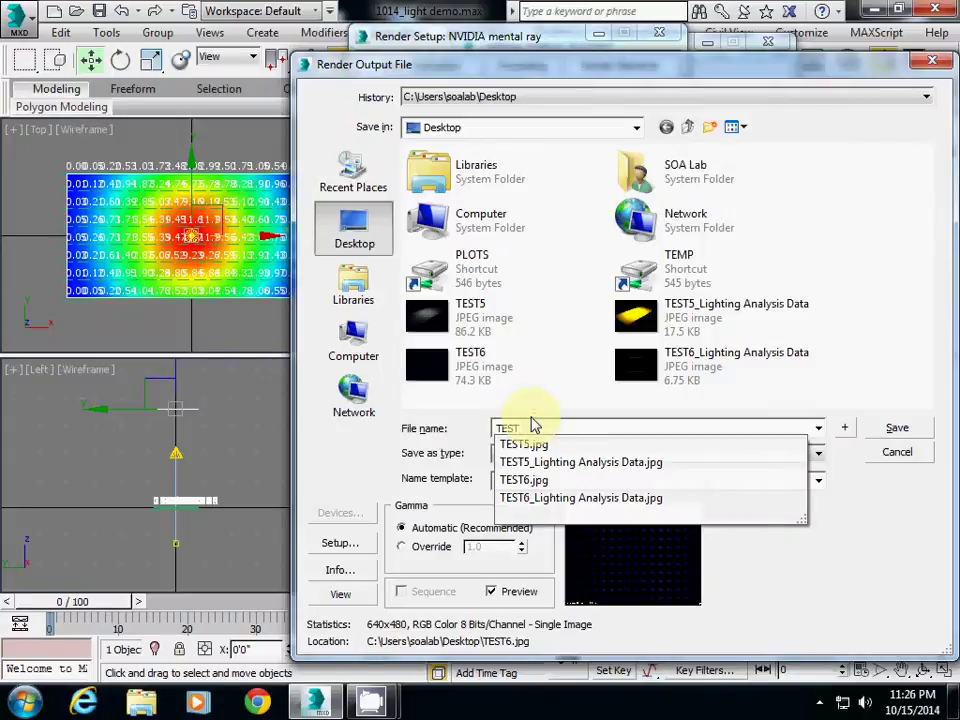
type("7")
left_click(897, 427)
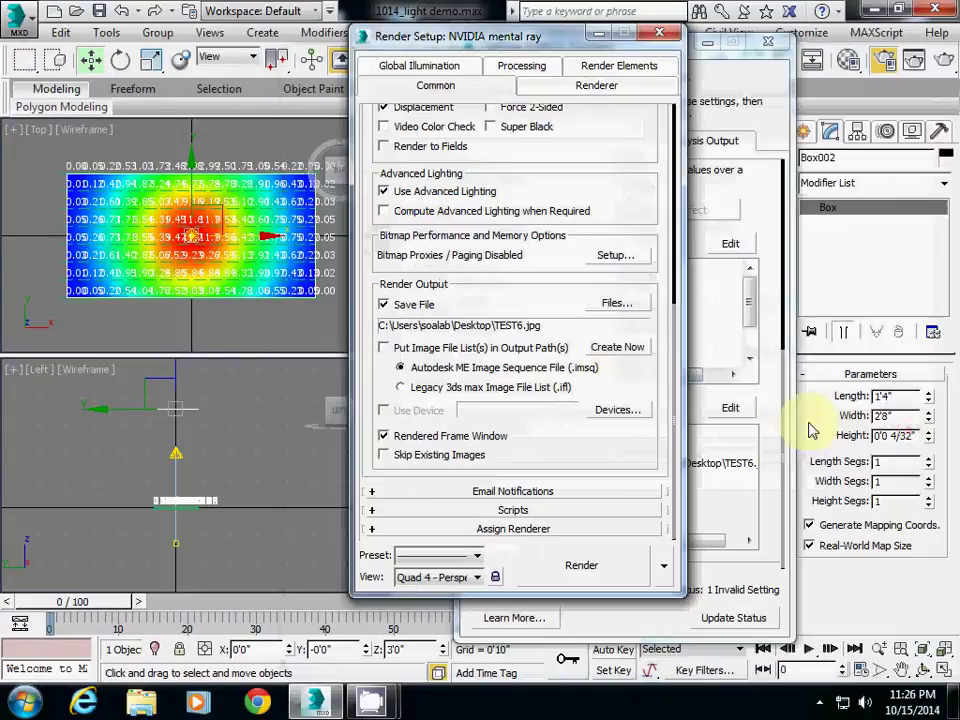
Render the Perspective view and move the Lighting Analysis Data window aside to bring the overlay render forward
left_click(595, 567)
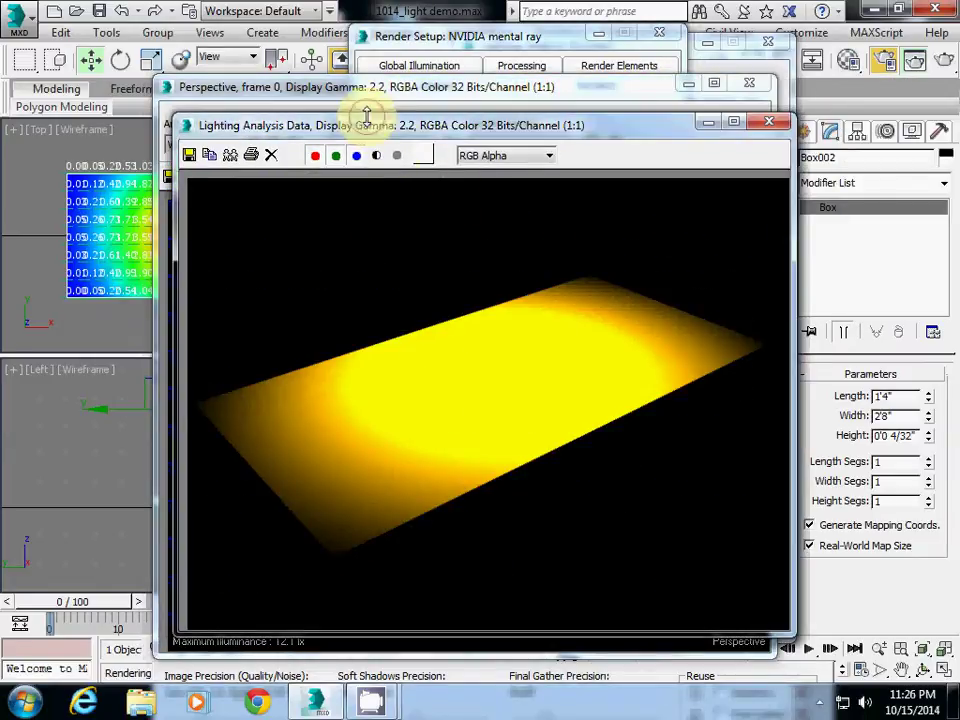
left_click_drag(367, 117, 367, 143)
left_click_drag(489, 160, 605, 160)
left_click(450, 86)
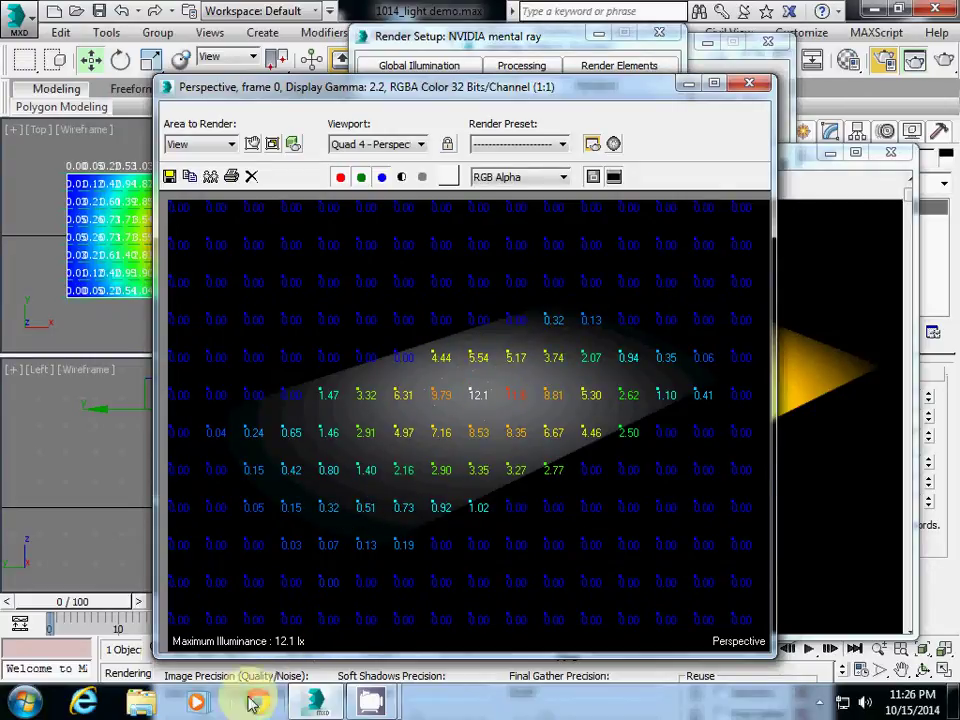
Switch to Windows Explorer, browse to the Desktop and open the saved TEST7 image, closing the viewer again
left_click(140, 702)
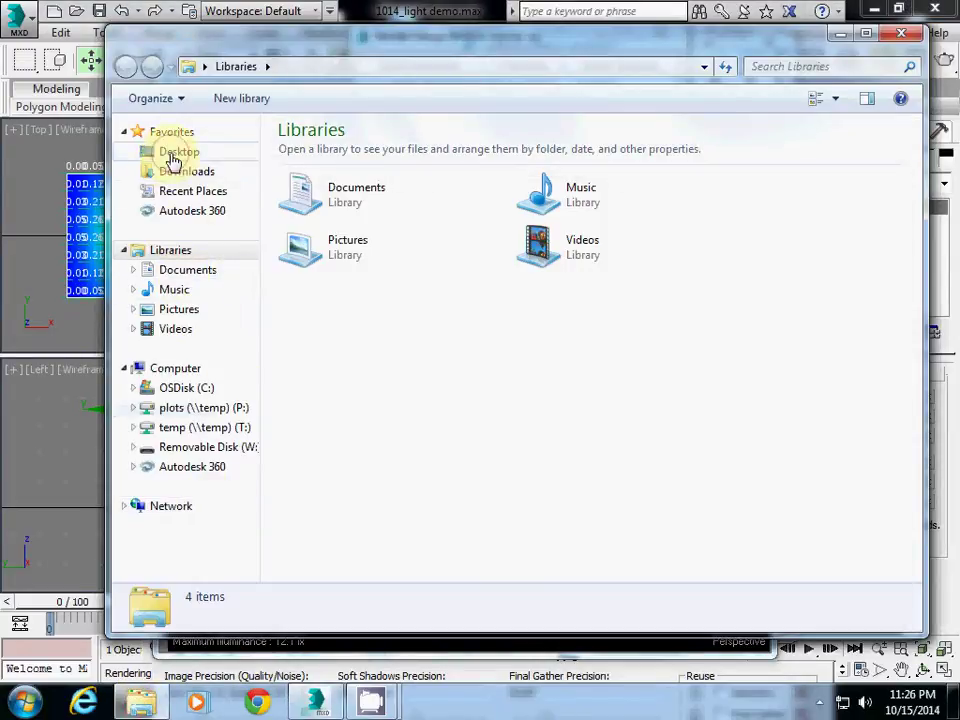
left_click(176, 152)
left_click_drag(908, 237, 917, 568)
left_click(546, 456)
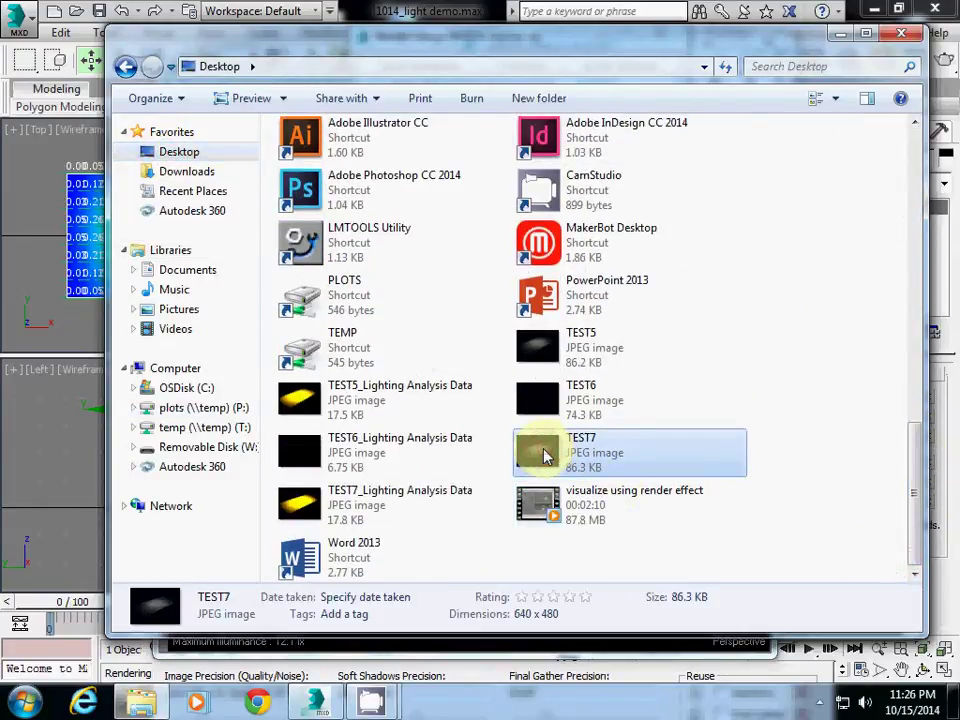
double_click(541, 457)
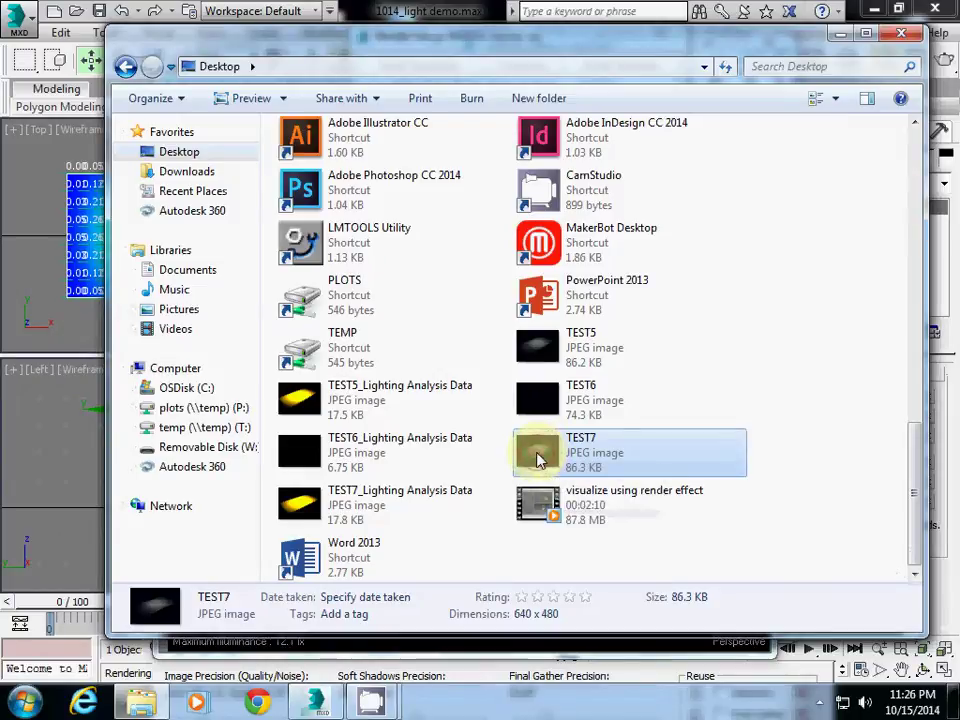
left_click(935, 9)
View the saved TEST7_Lighting Analysis Data image and the TEST7 overlay image, then close the viewer and the Desktop folder
left_click(375, 500)
double_click(375, 500)
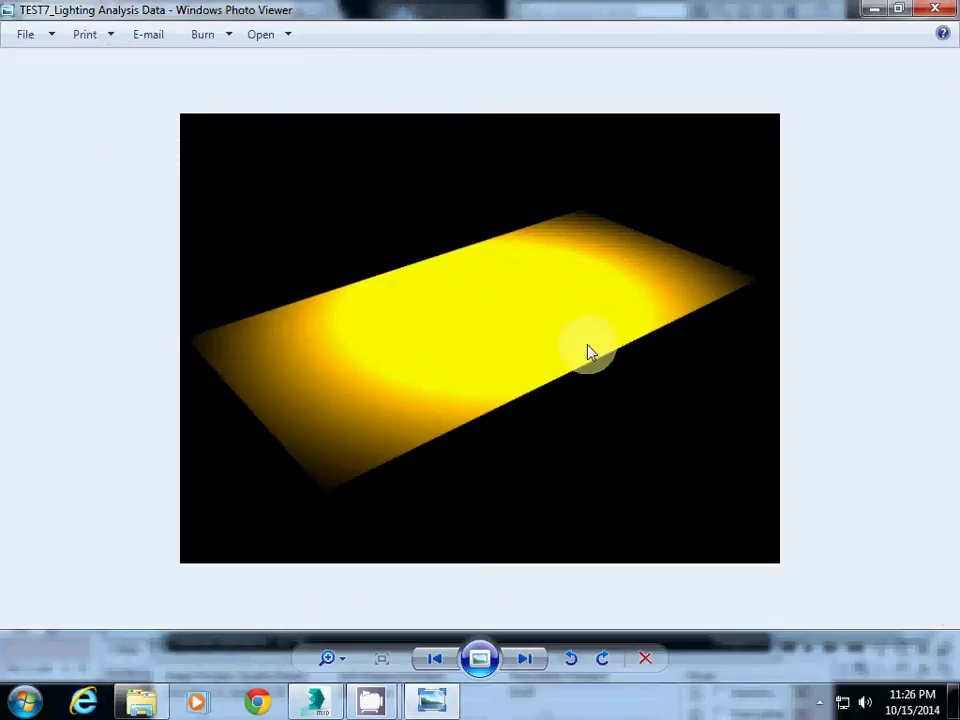
left_click(935, 9)
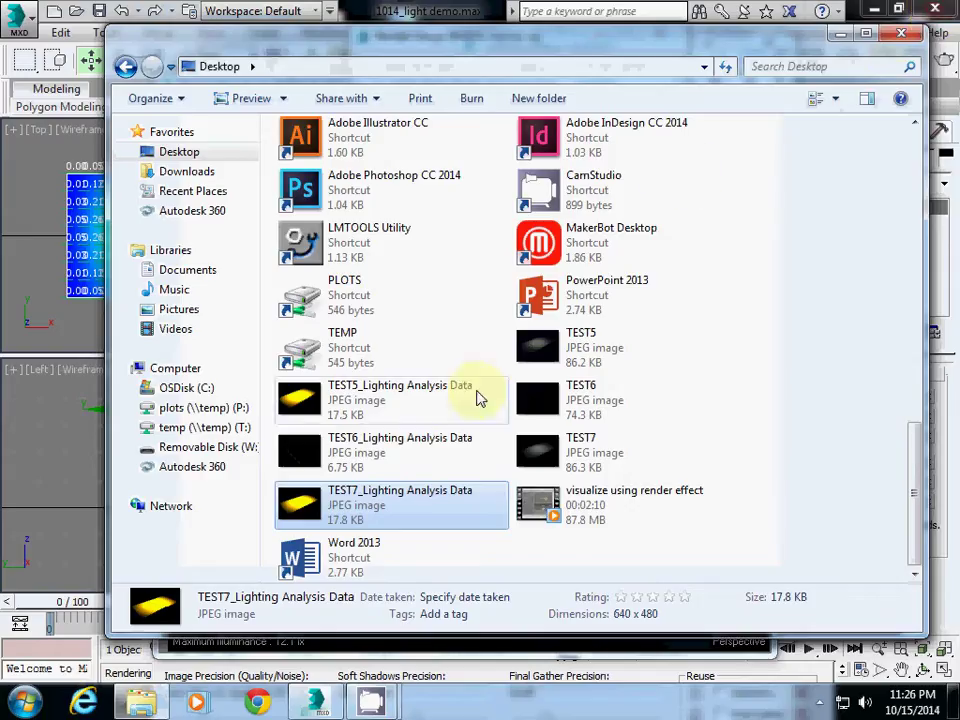
double_click(540, 452)
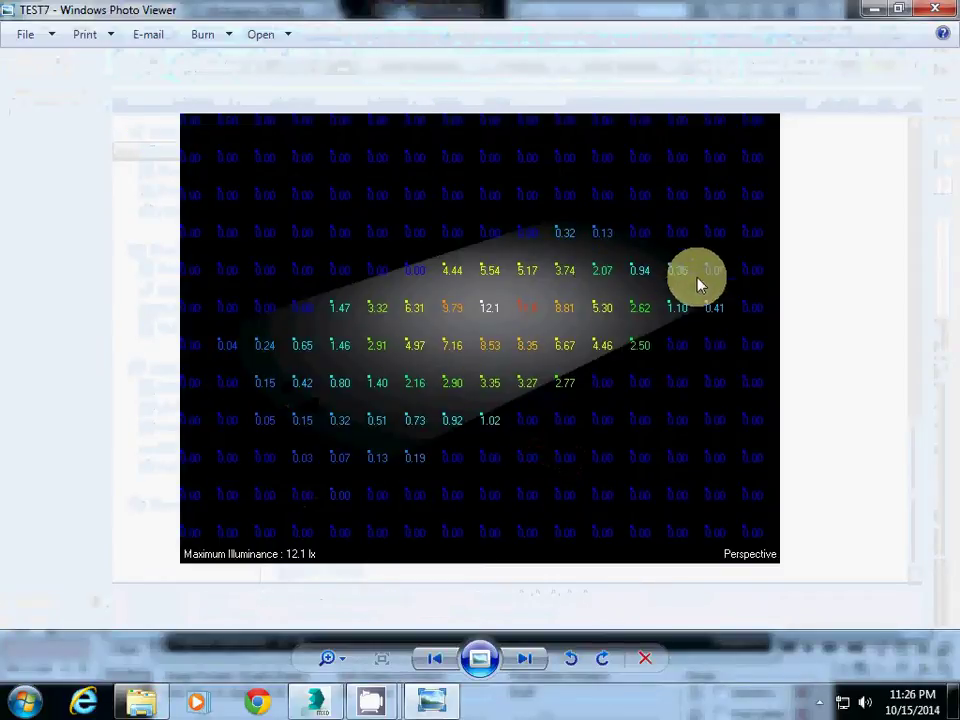
left_click(935, 9)
left_click(930, 9)
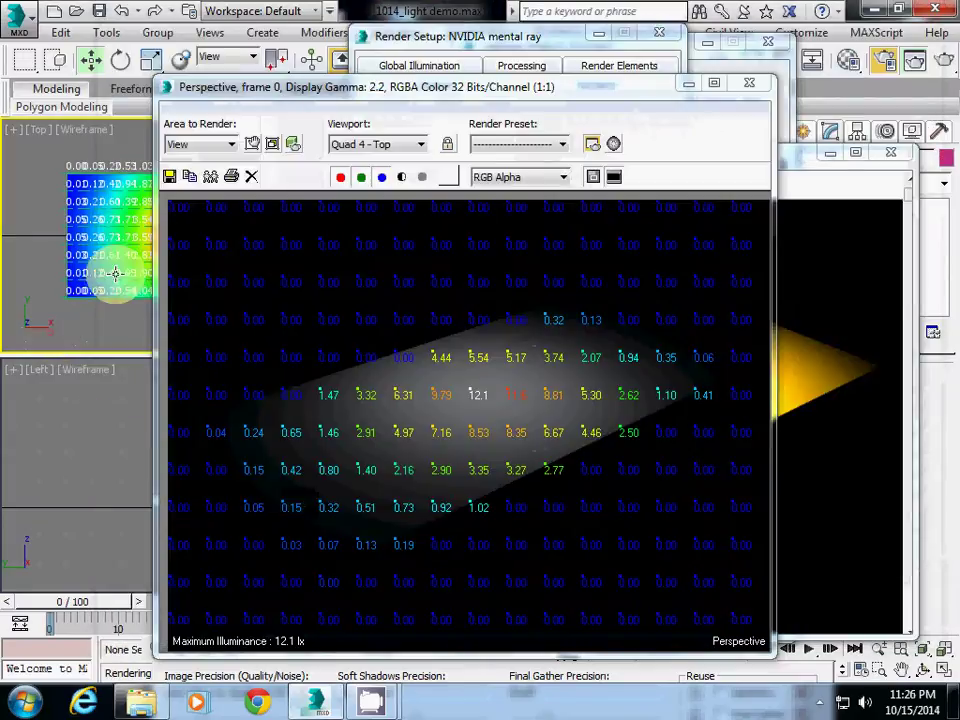
Close both render result windows, the render setup and the Lighting Analysis Assistant
left_click(749, 83)
left_click(660, 33)
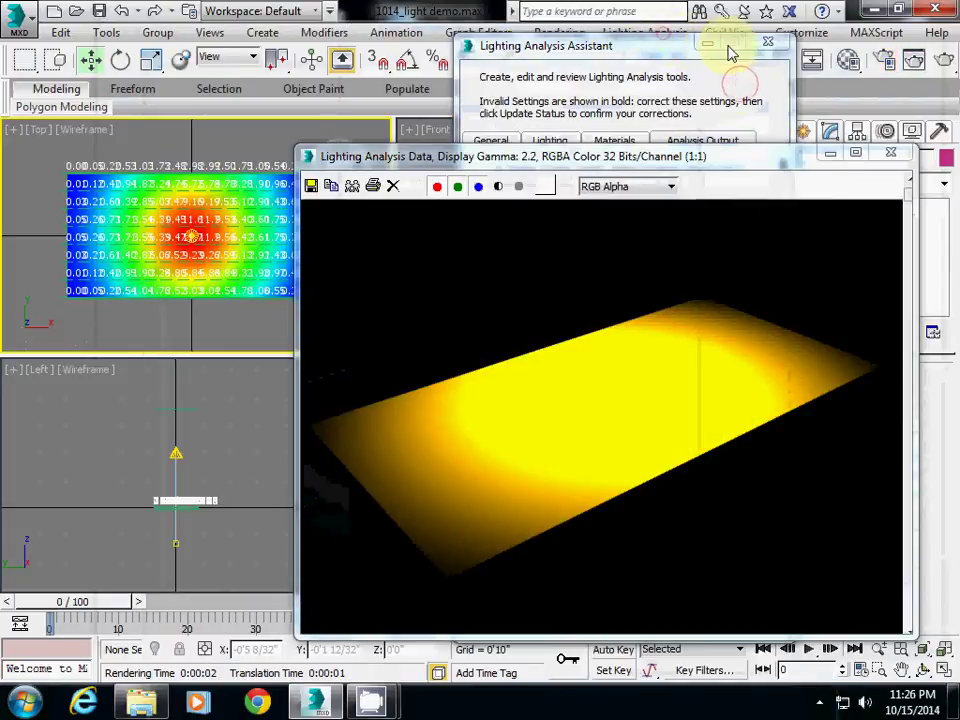
left_click(762, 51)
left_click(890, 152)
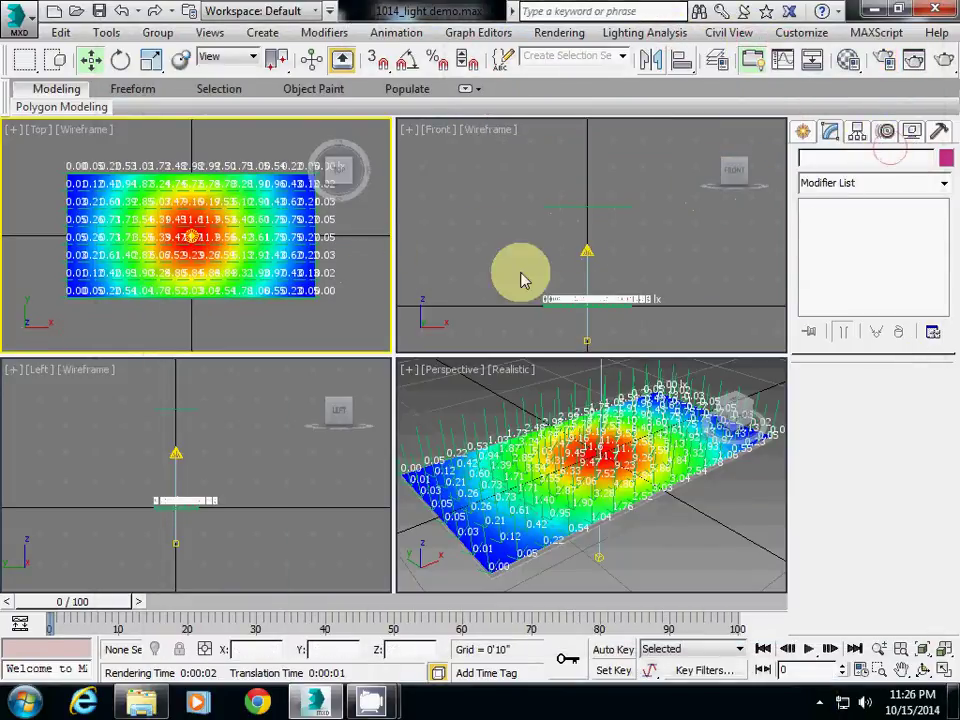
Delete the box above the light in the Front view
left_click(568, 225)
left_click(568, 208)
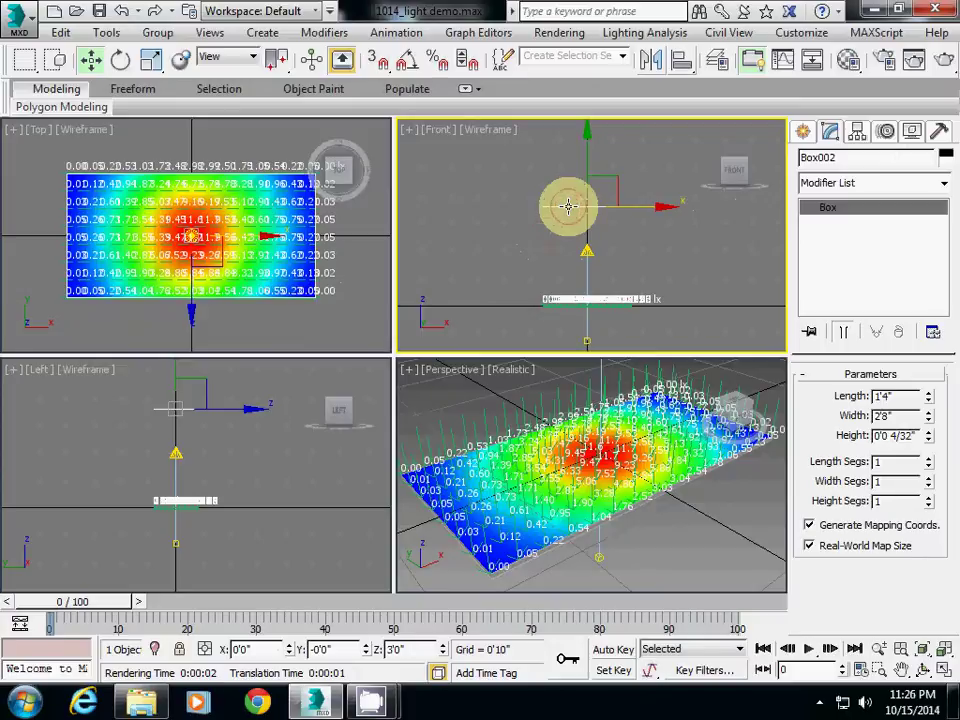
left_click(568, 206)
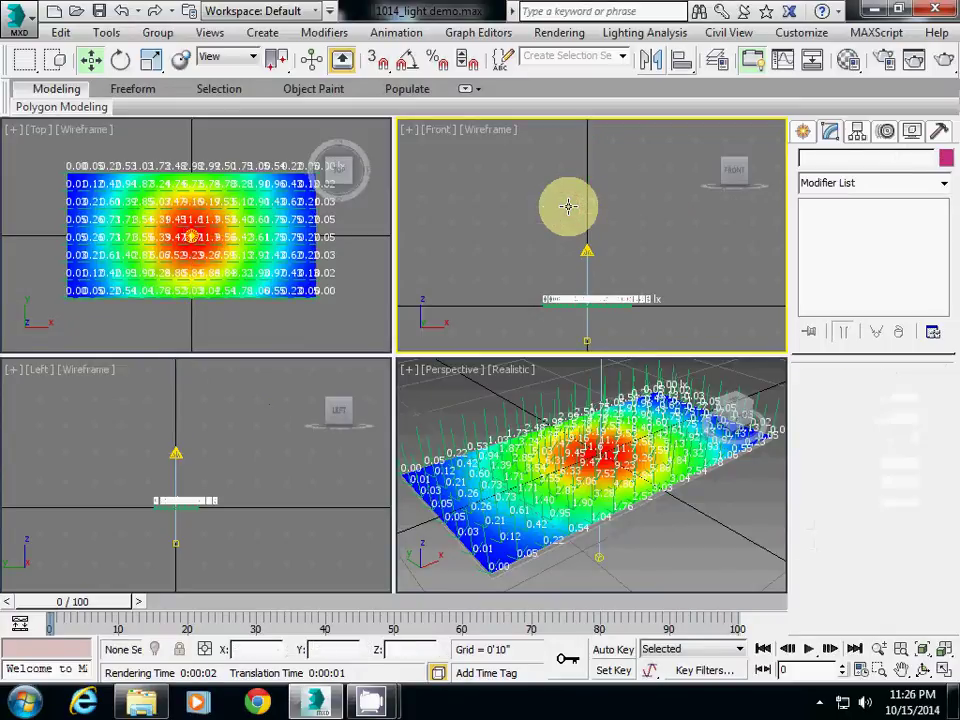
Activate the Top viewport and bring up the image output settings in the Lighting Analysis Assistant's analysis output section
left_click(128, 188)
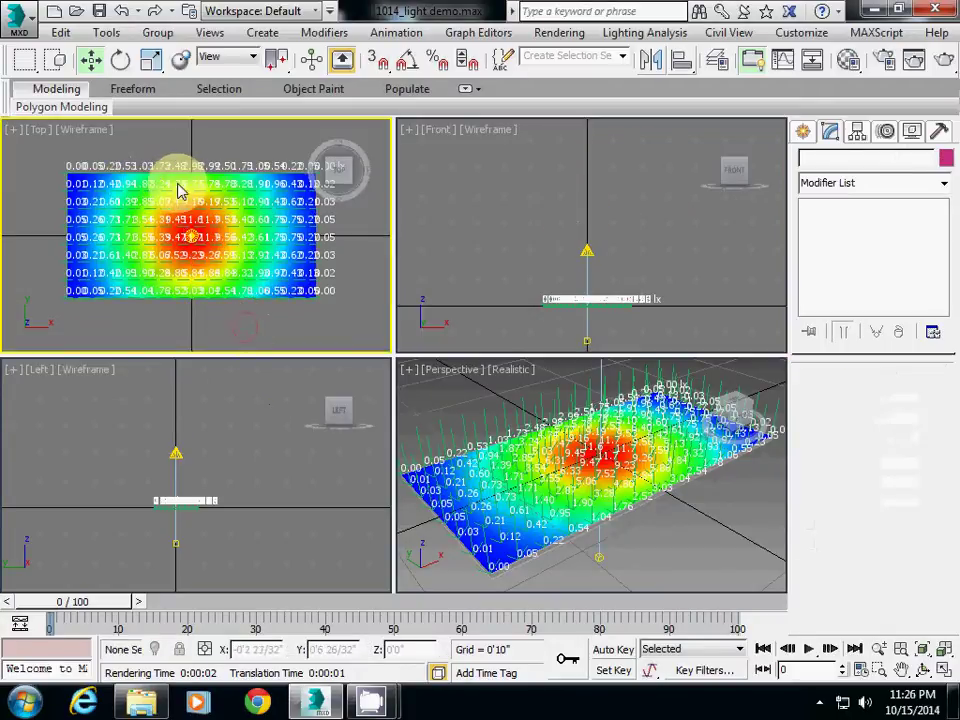
left_click(644, 32)
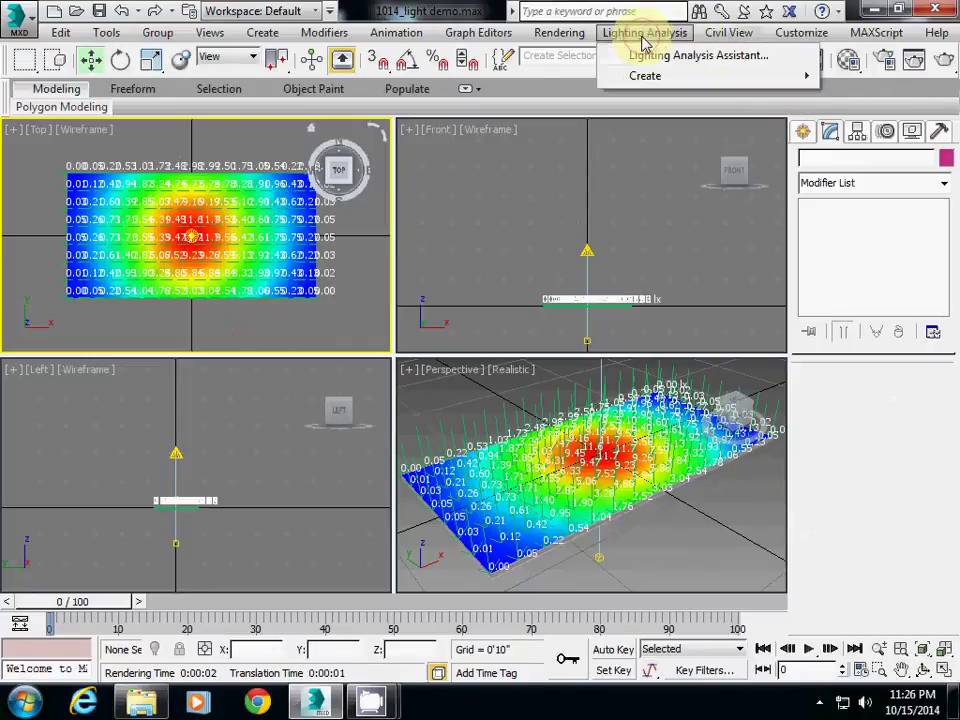
left_click(668, 58)
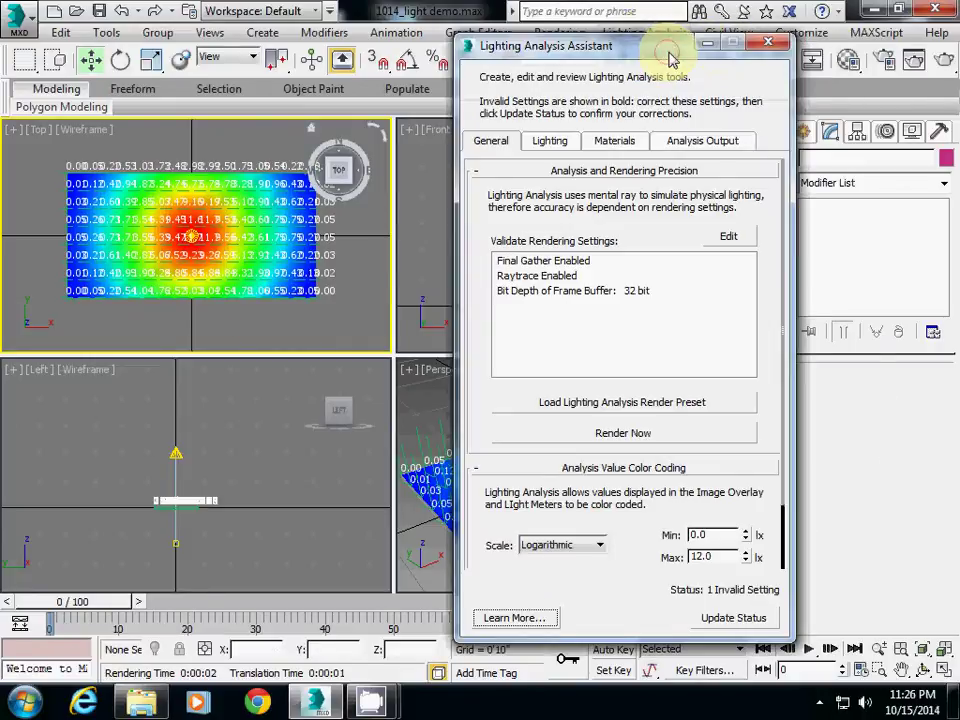
left_click(702, 141)
scroll(555, 458, "down", 5)
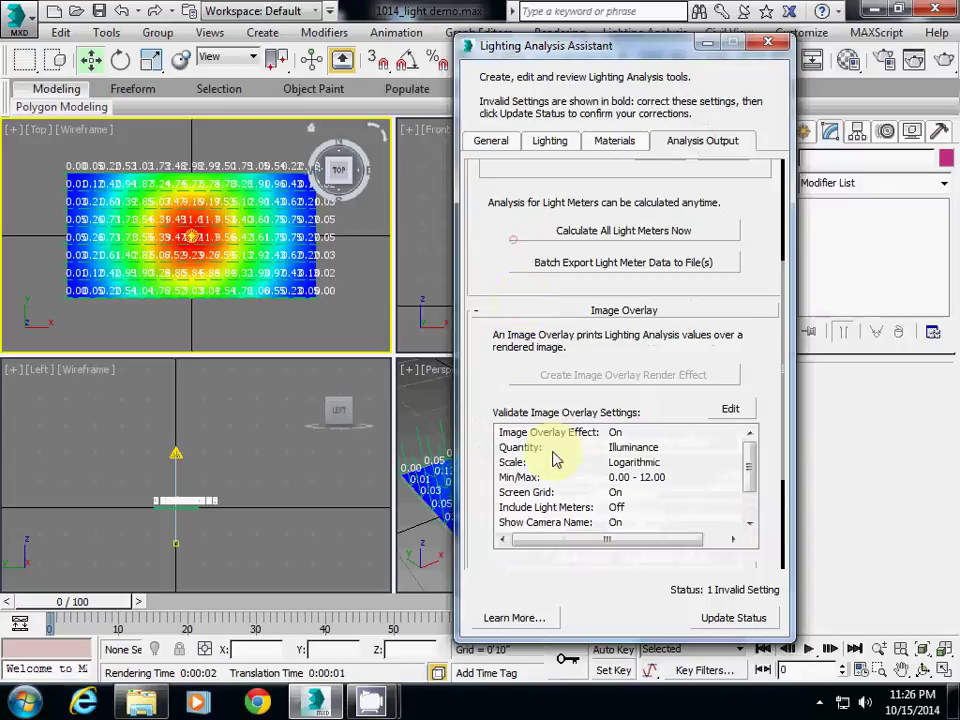
scroll(471, 420, "down", 3)
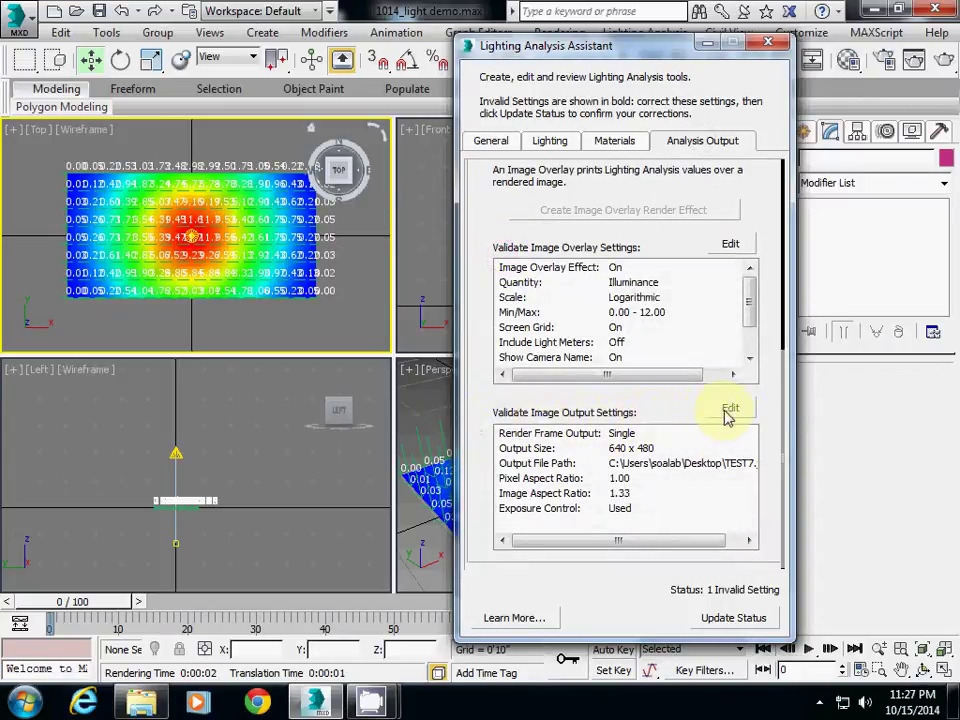
Set the render output file for the Top view to TEST8 as a JPEG on the Desktop
left_click(729, 410)
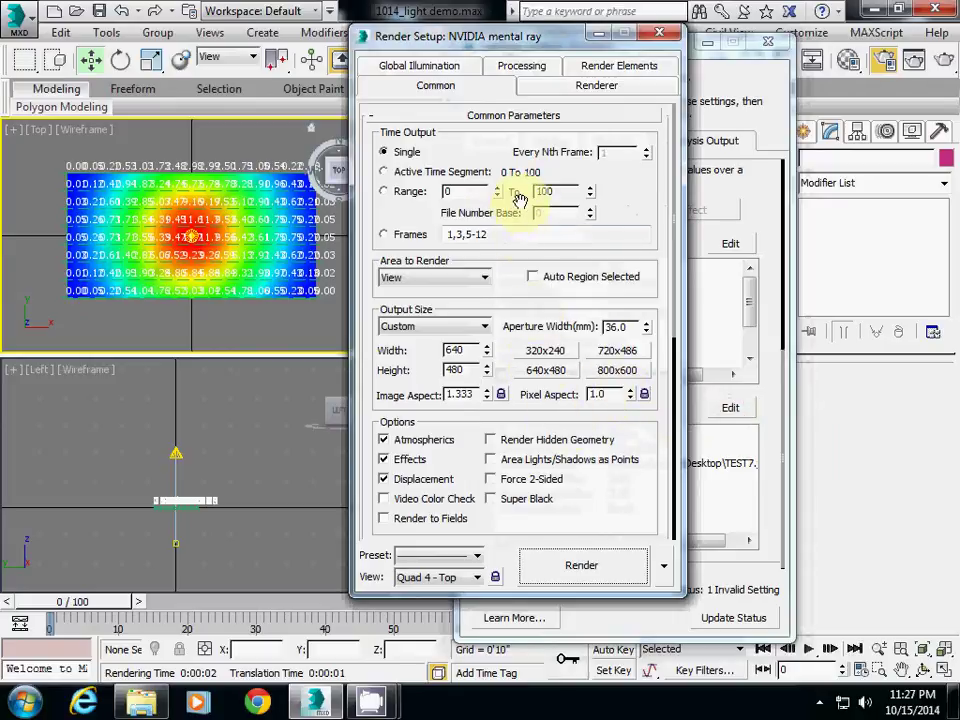
scroll(444, 294, "down", 5)
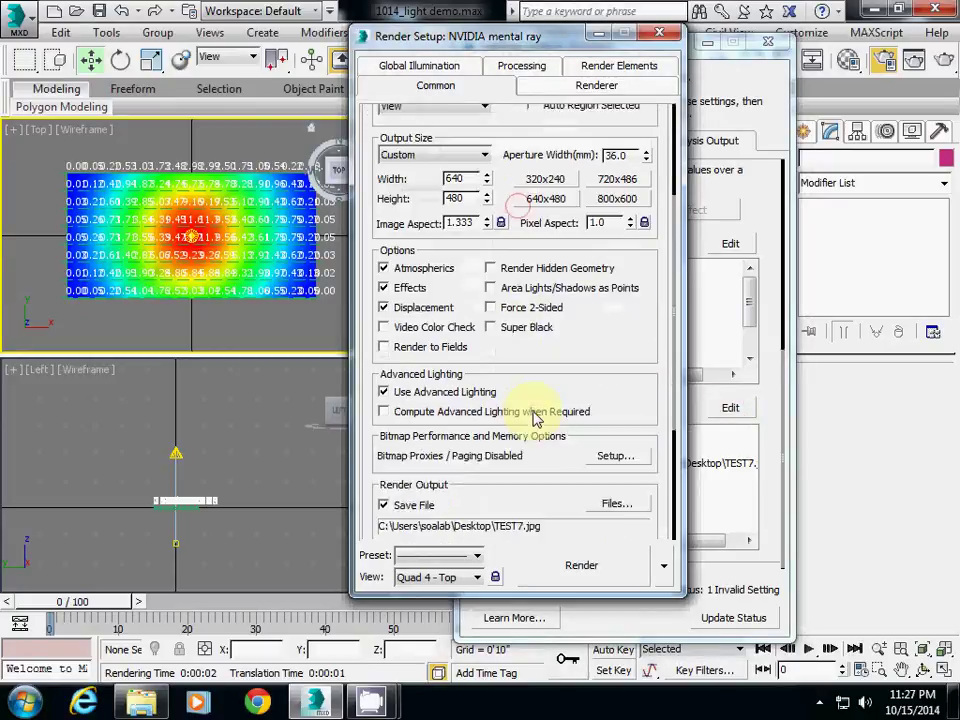
scroll(533, 418, "up", 1)
scroll(476, 418, "down", 5)
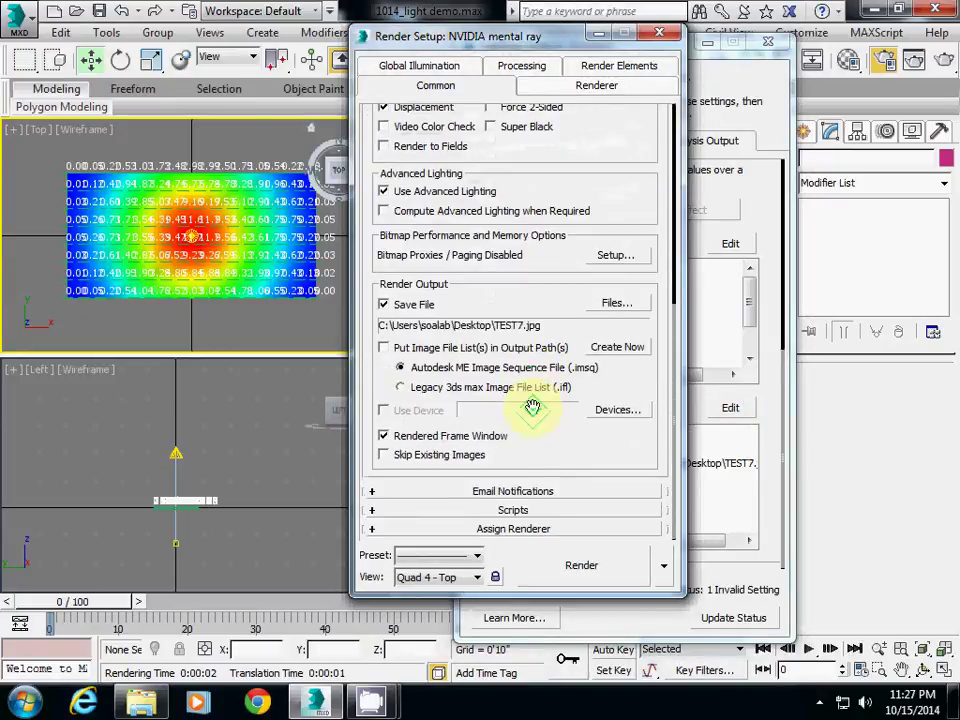
left_click(613, 303)
left_click(486, 431)
key("BackSpace")
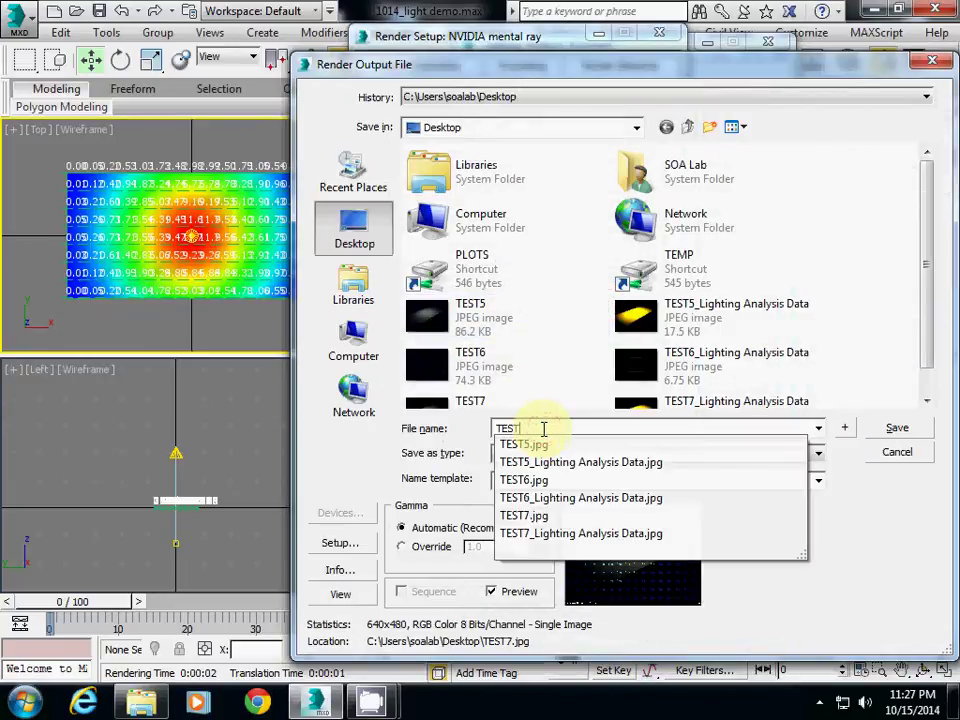
type("8")
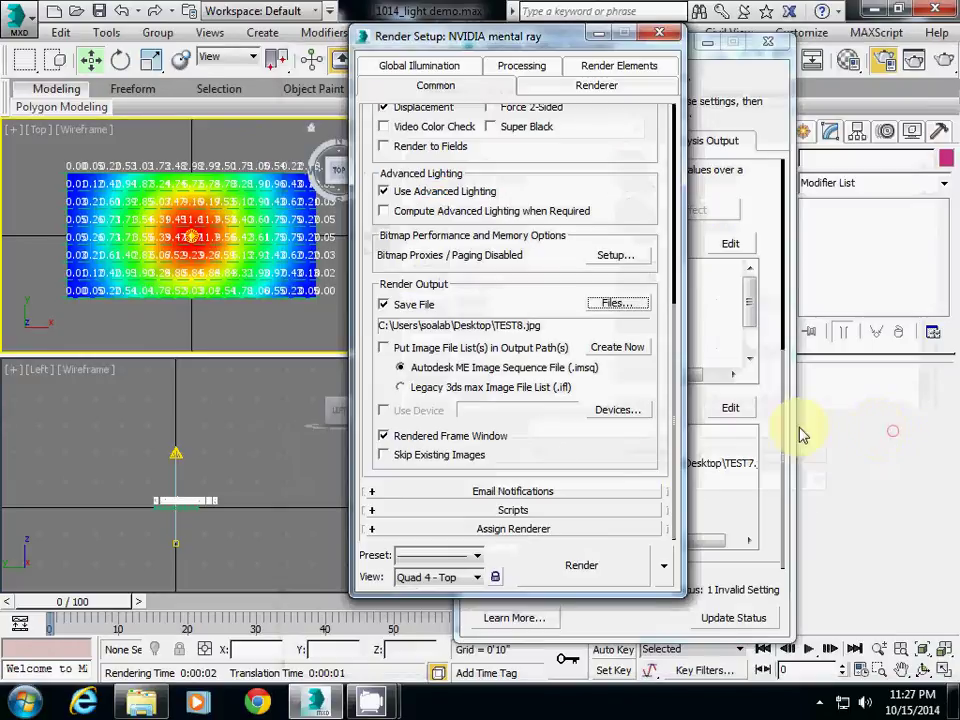
left_click(893, 432)
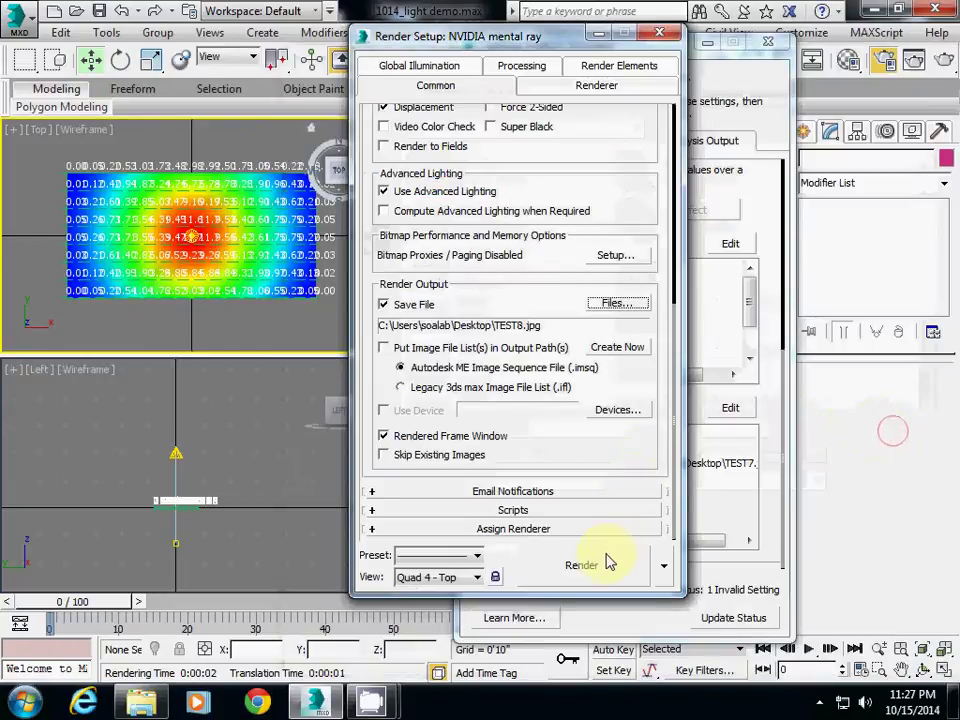
Render the Top view, examine its illuminance overlay values and close the rendered frame window
left_click(584, 565)
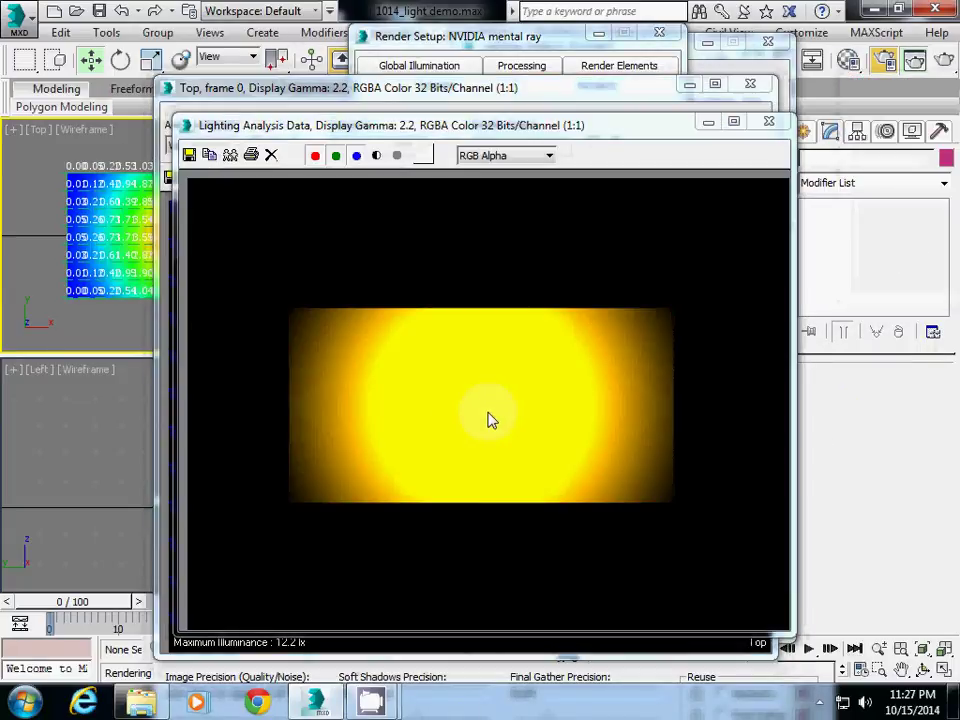
left_click(386, 87)
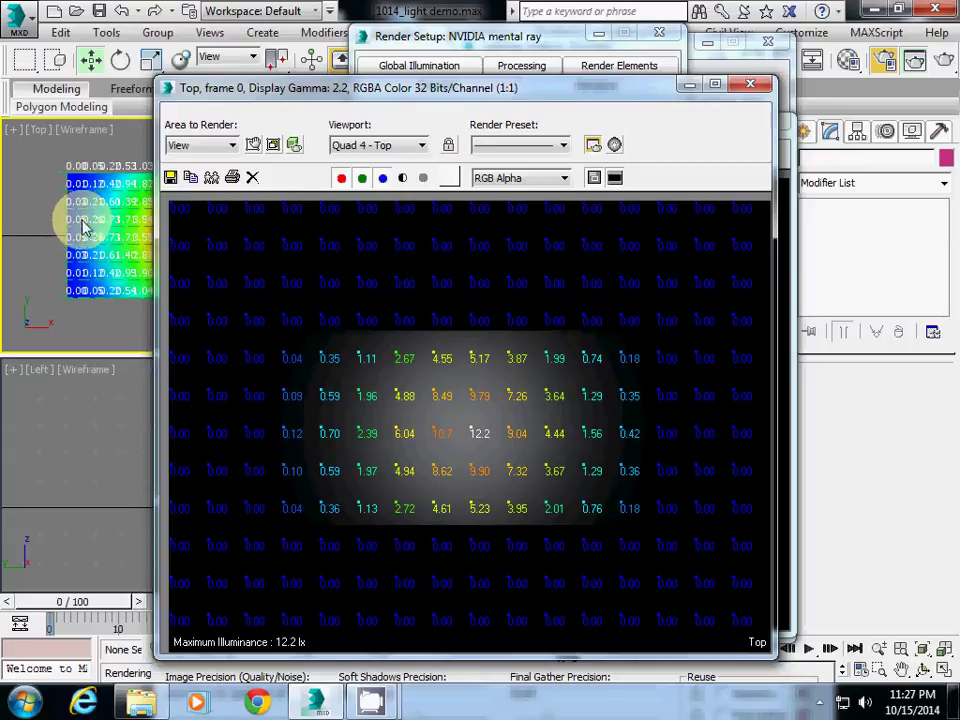
left_click(749, 87)
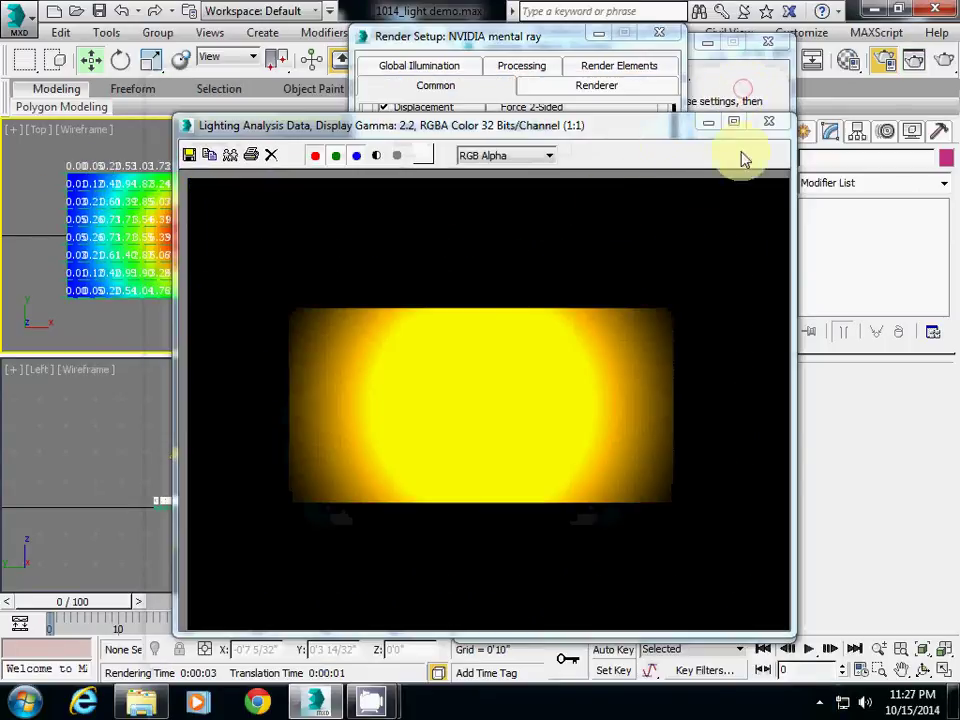
Close the Lighting Analysis Data image and set the render output size to 2000 × 1500 with the image aspect ratio locked
left_click(772, 122)
left_click_drag(537, 36, 572, 44)
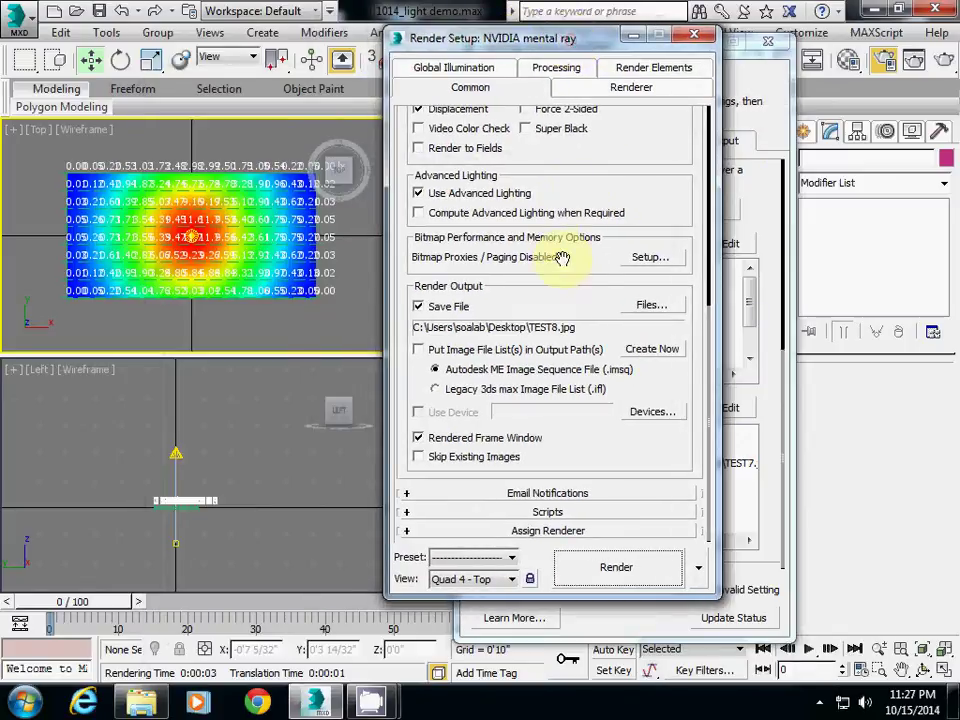
left_click_drag(561, 257, 560, 378)
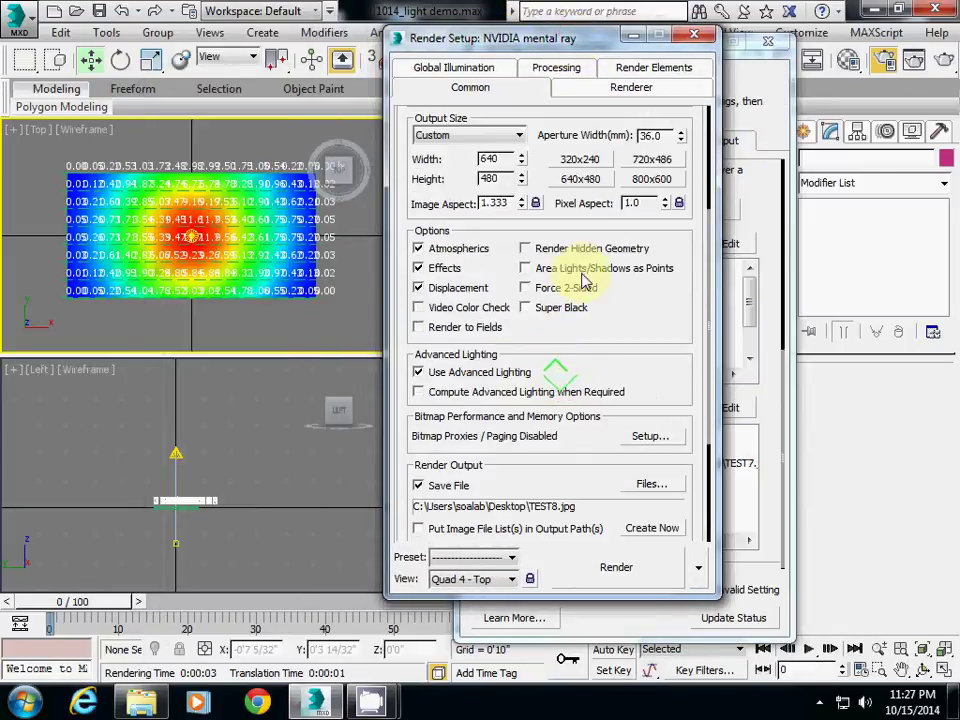
left_click(536, 204)
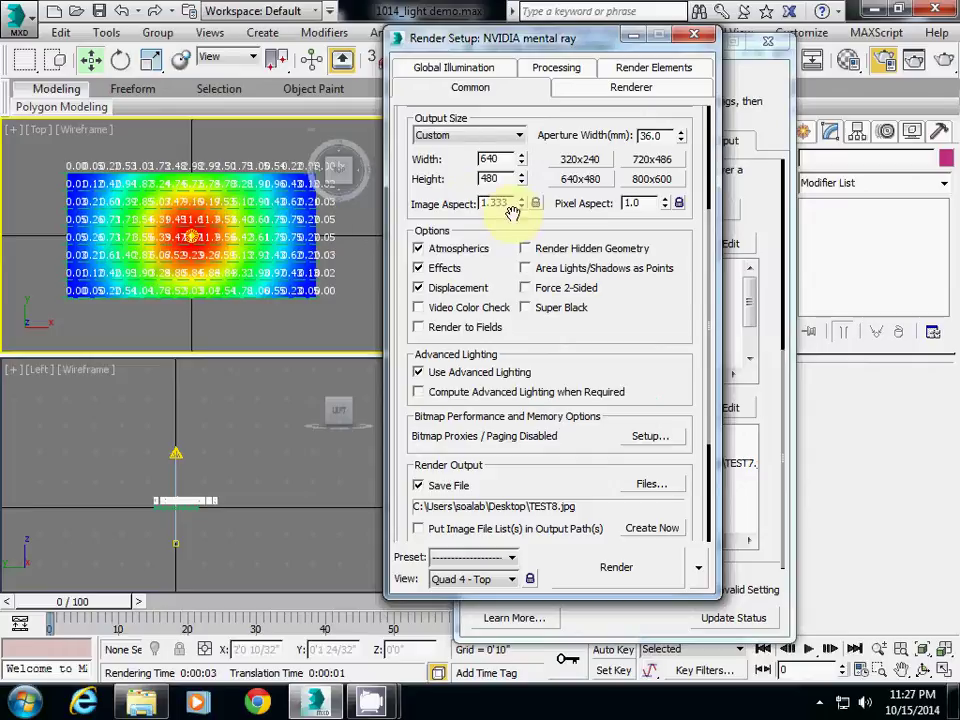
left_click(536, 204)
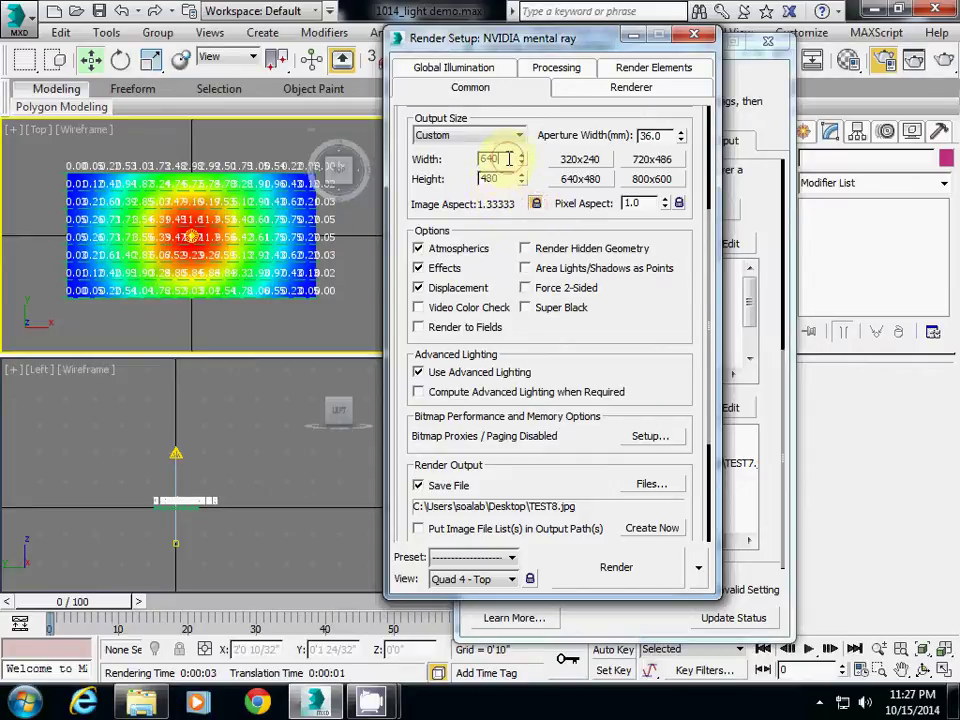
double_click(497, 158)
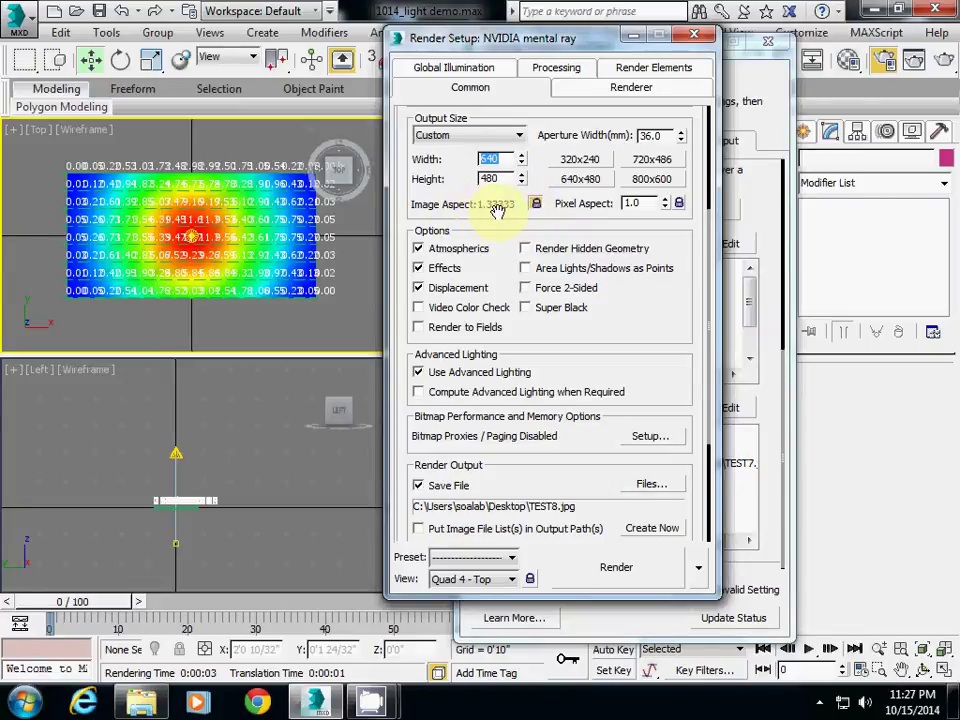
left_click(496, 160)
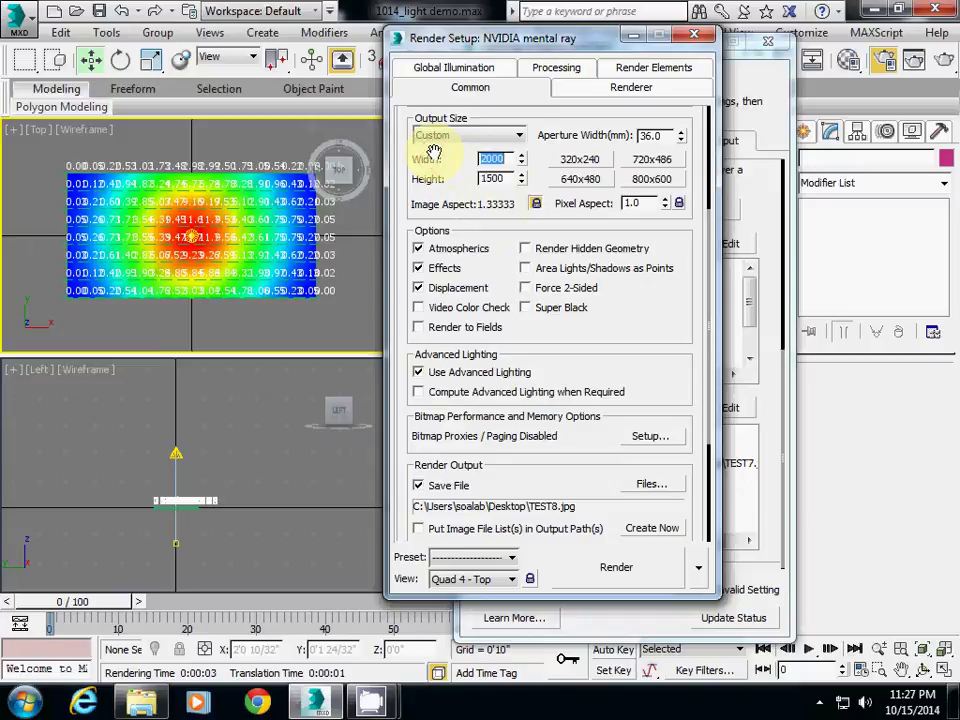
left_click(503, 180)
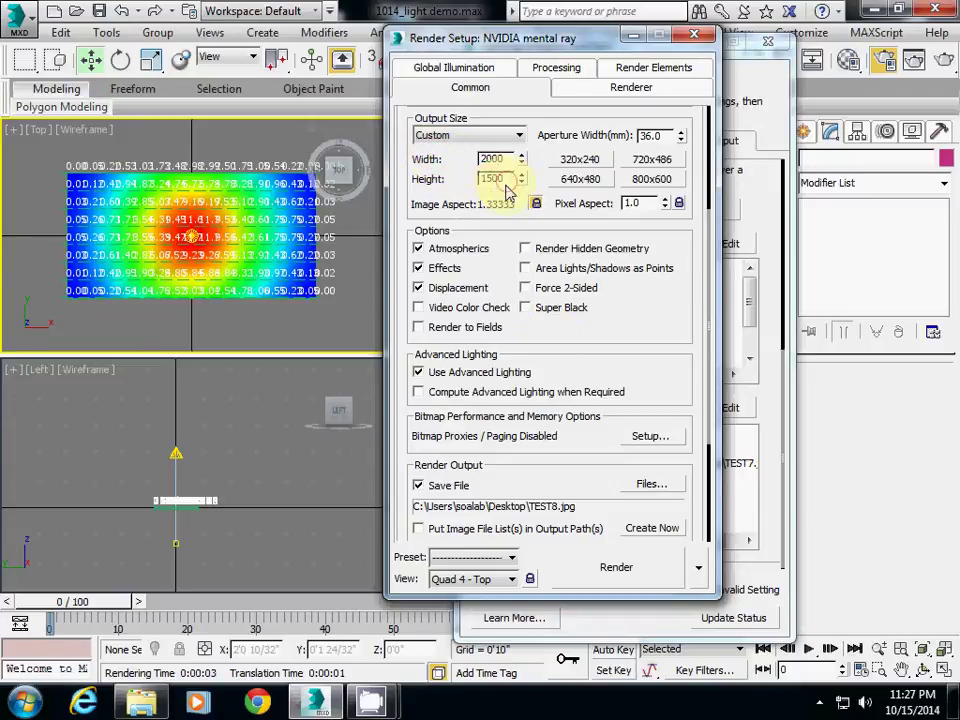
Render the Top view again, overwriting TEST8.jpg, and arrange the rendered frame and progress windows side by side
left_click(616, 567)
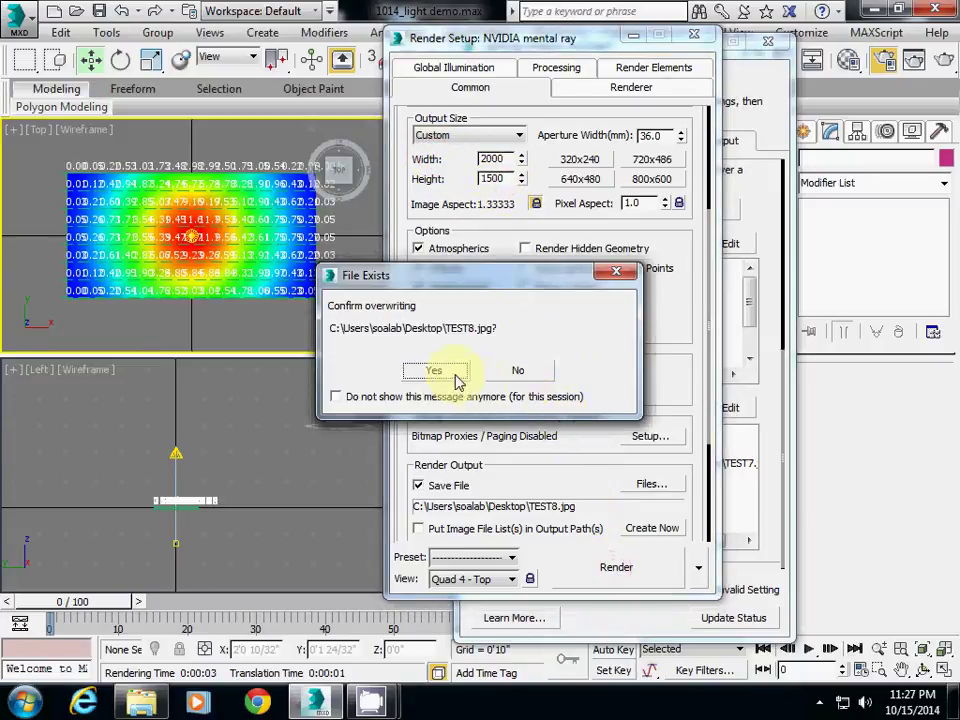
left_click(455, 378)
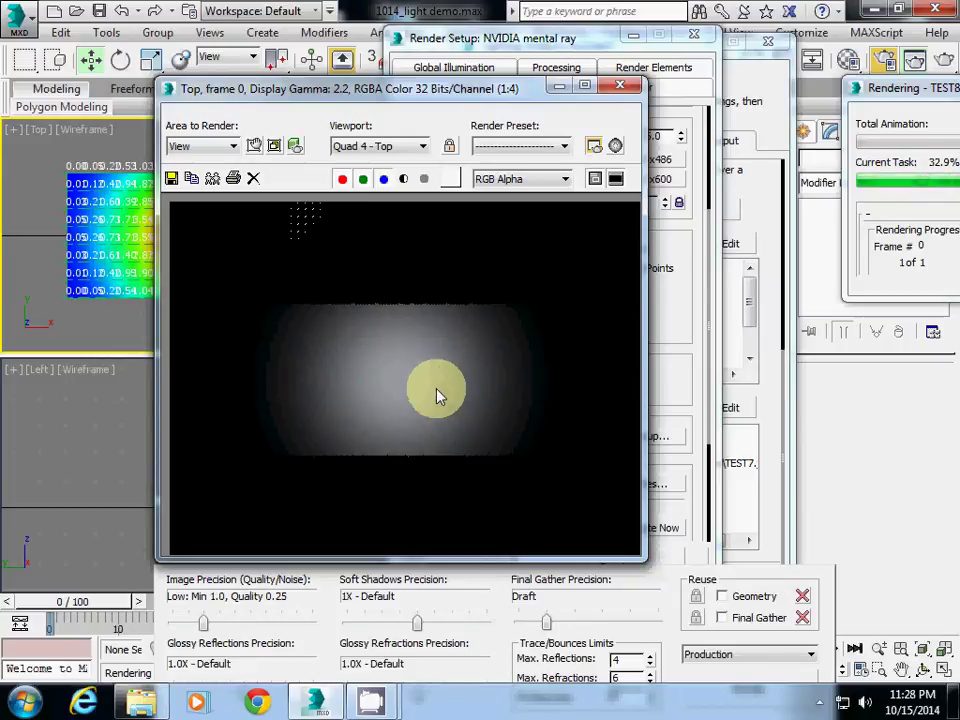
left_click_drag(360, 92, 510, 164)
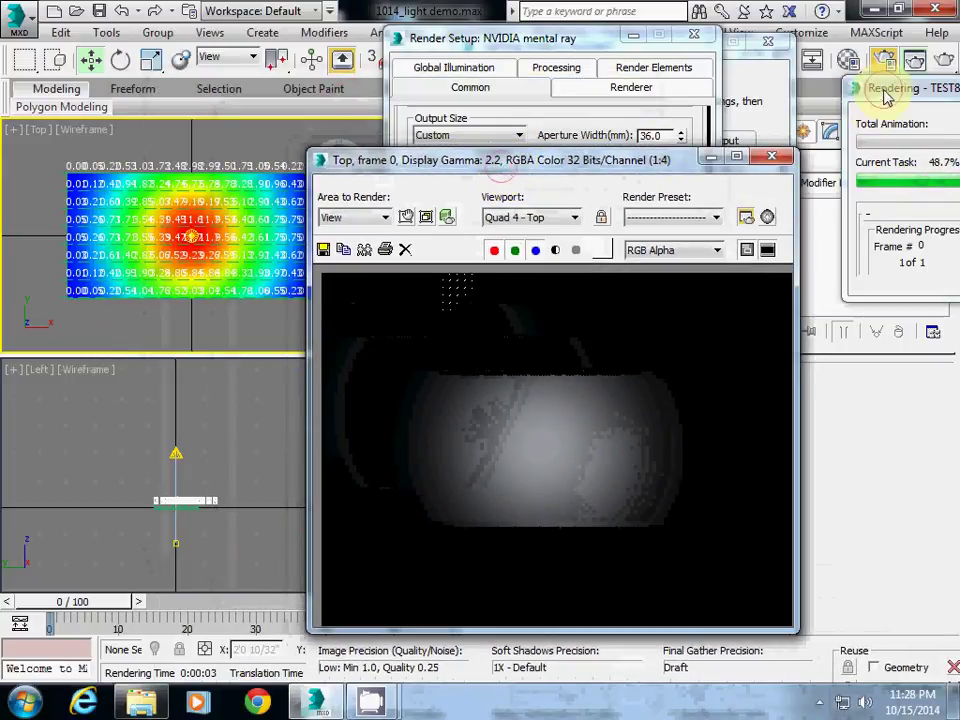
left_click_drag(885, 88, 533, 62)
left_click_drag(381, 160, 181, 170)
left_click_drag(378, 178, 288, 97)
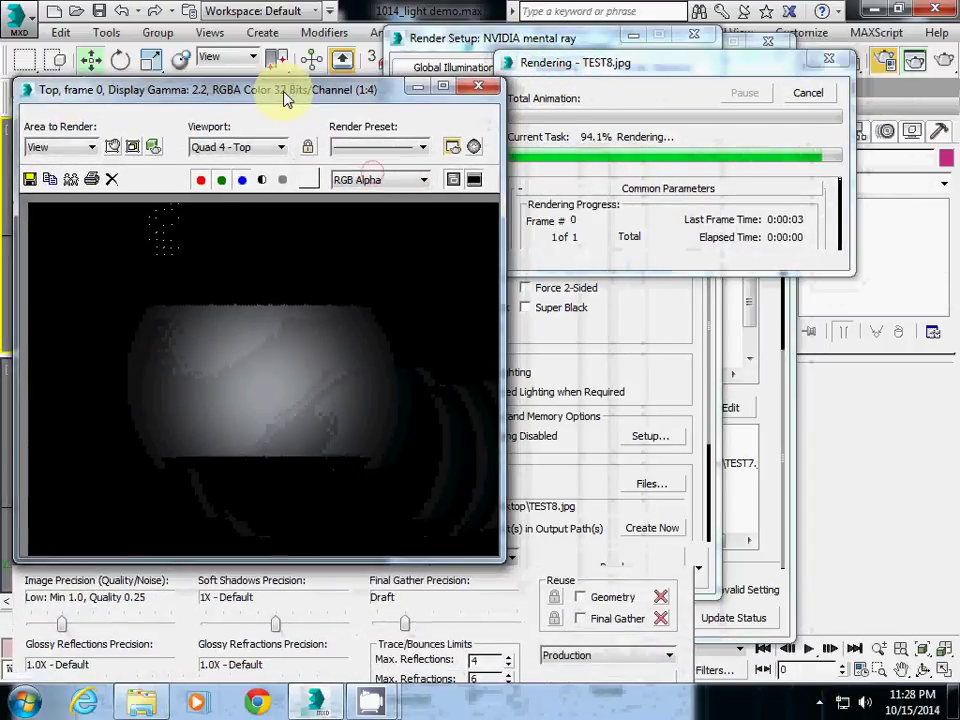